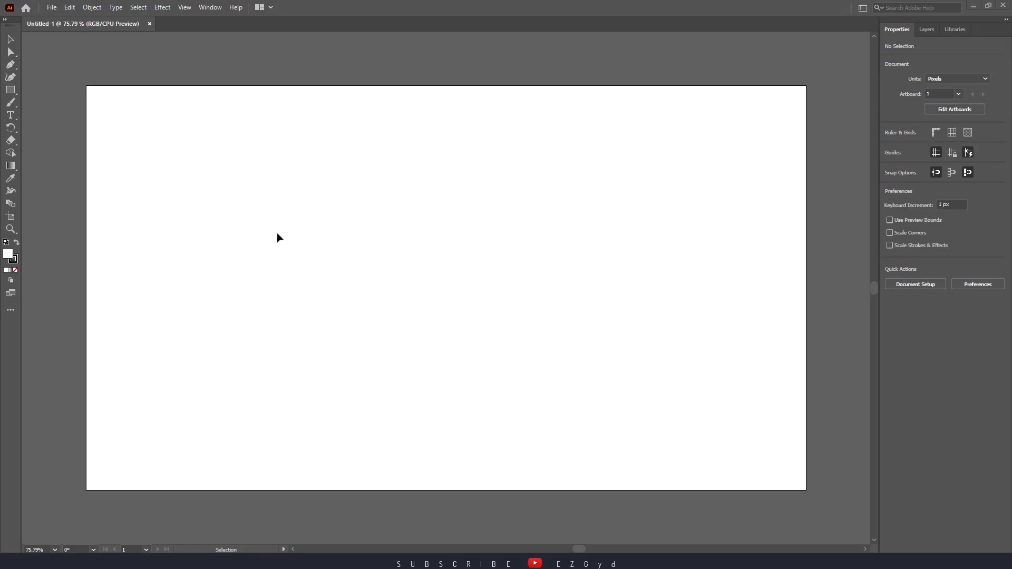
Draw a 400 × 400 px circle near the artboard centre with the Ellipse tool.
{"action": "left_click_drag", "start_coordinate": [9, 90], "coordinate": [29, 102]}
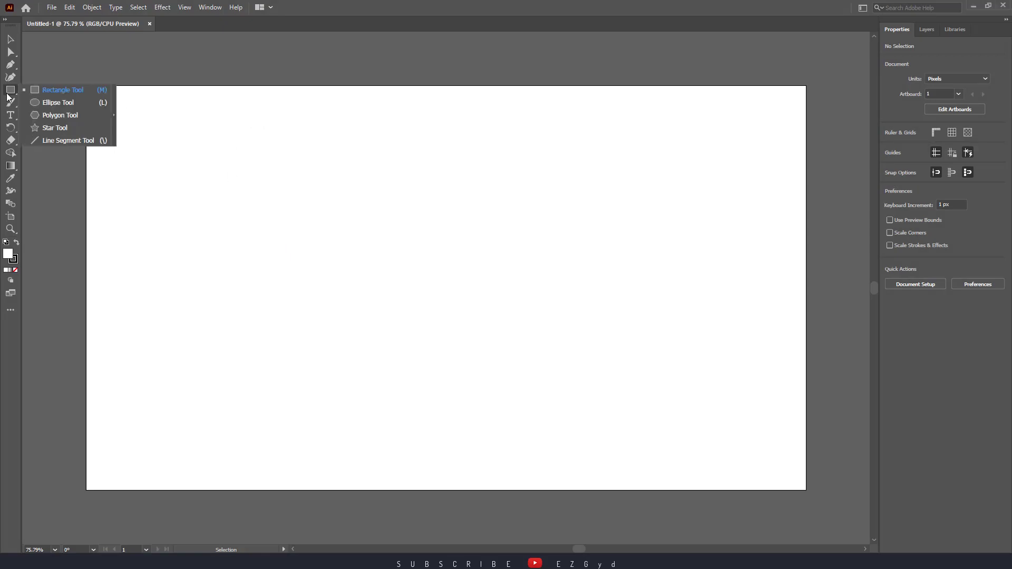
{"action": "key", "text": "l"}
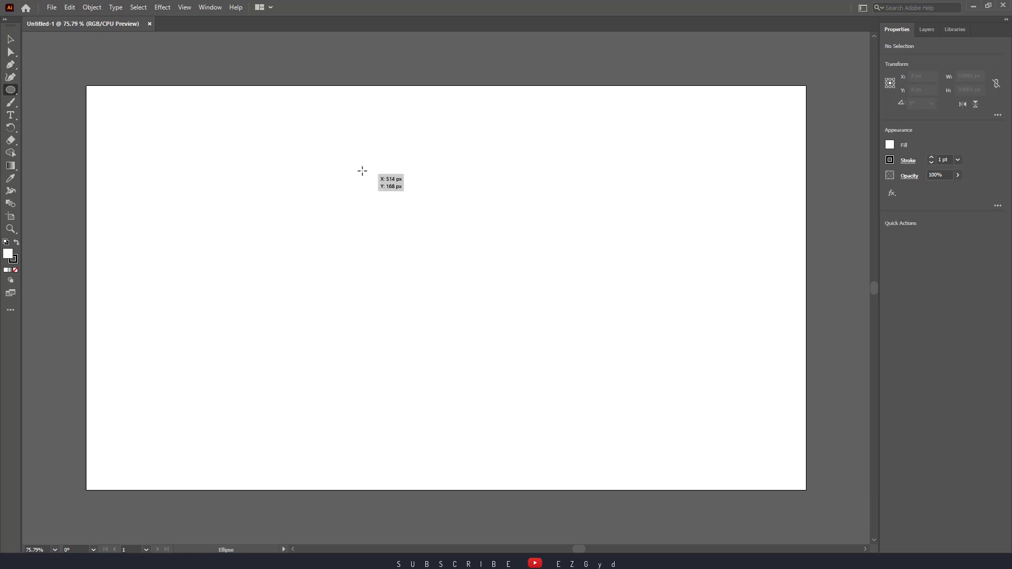
{"action": "left_click_drag", "start_coordinate": [354, 148], "coordinate": [494, 359]}
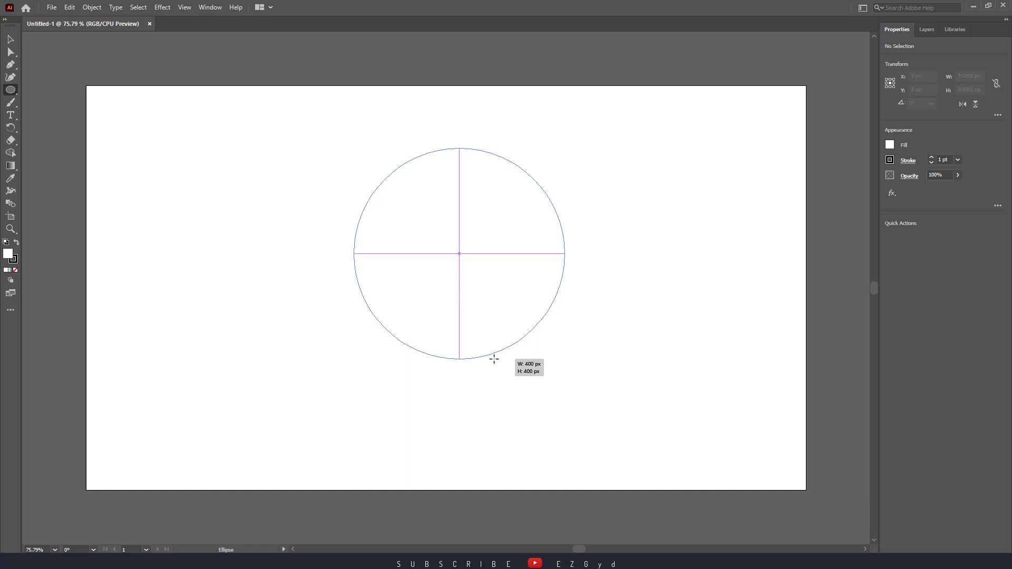
{"action": "left_click_drag", "start_coordinate": [494, 359], "coordinate": [494, 359]}
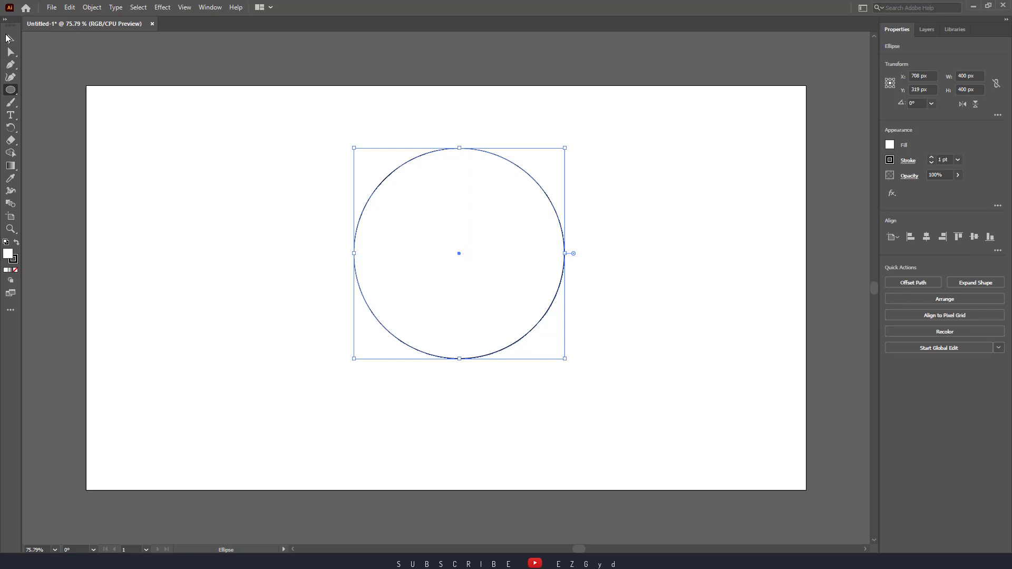
Nudge the circle slightly left and down, then deselect it.
{"action": "left_click", "coordinate": [8, 38]}
{"action": "left_click_drag", "start_coordinate": [393, 228], "coordinate": [382, 227]}
{"action": "left_click_drag", "start_coordinate": [438, 197], "coordinate": [437, 219]}
{"action": "left_click", "coordinate": [680, 244]}
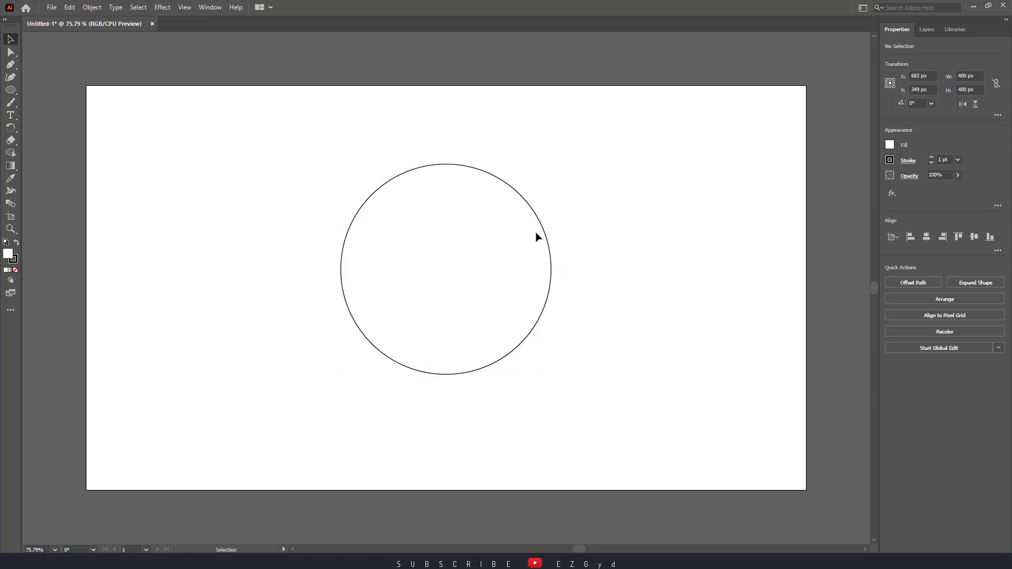
Check the circle selection and zoom the view to 100%.
{"action": "left_click_drag", "start_coordinate": [11, 115], "coordinate": [67, 133]}
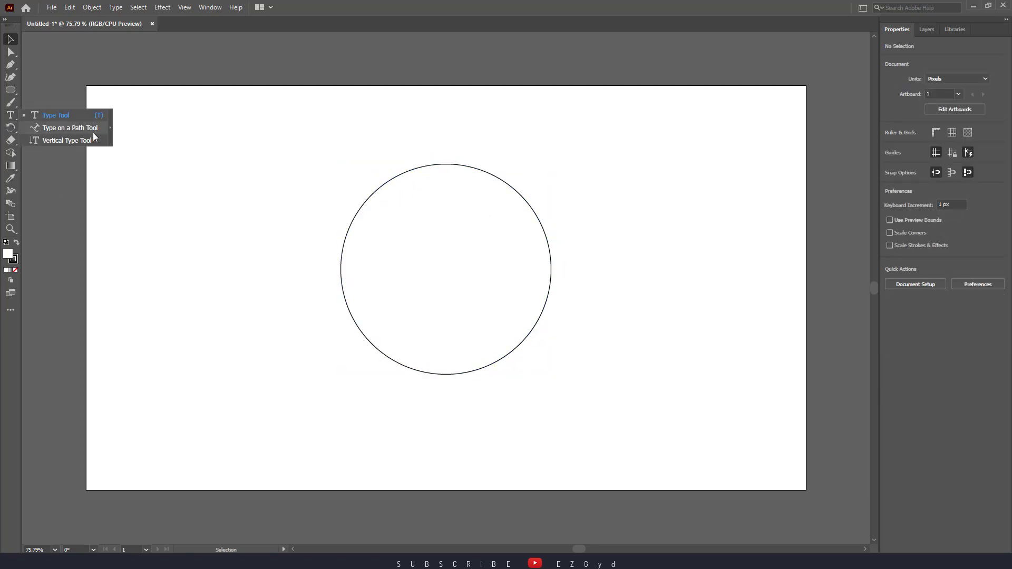
{"action": "left_click", "coordinate": [203, 228]}
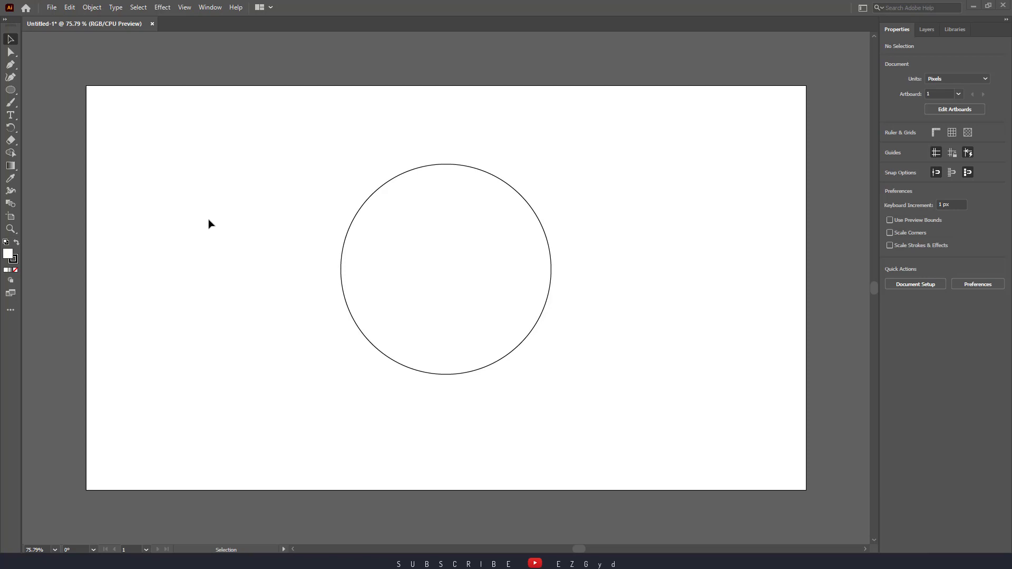
{"action": "left_click_drag", "start_coordinate": [257, 214], "coordinate": [417, 316]}
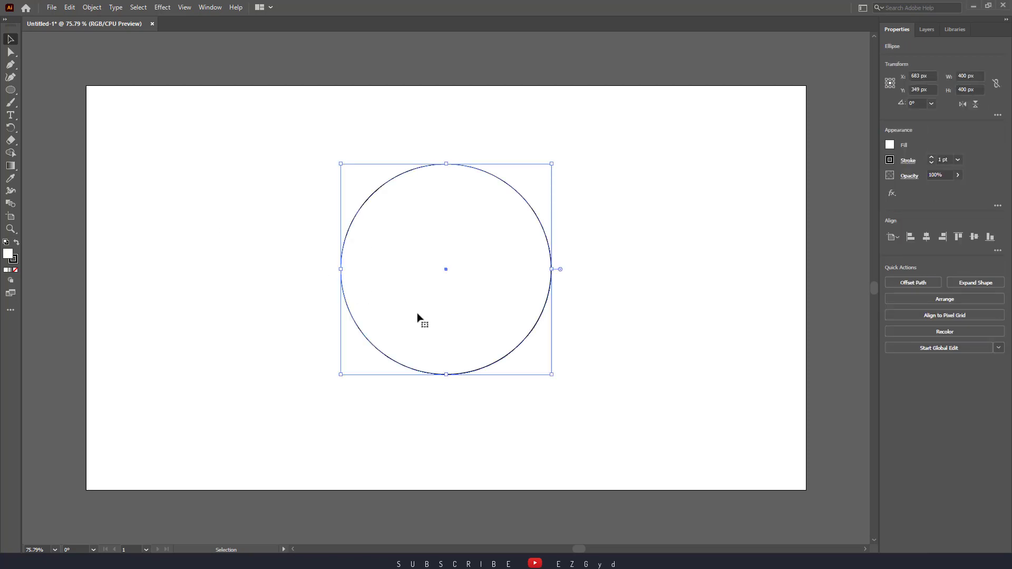
{"action": "left_click", "coordinate": [153, 328]}
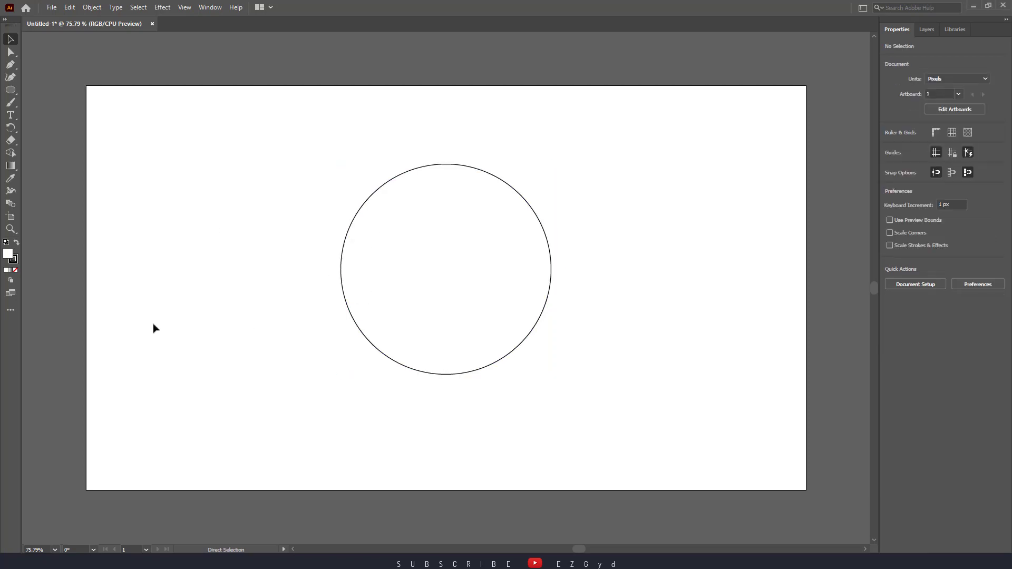
{"action": "key", "text": "ctrl+1"}
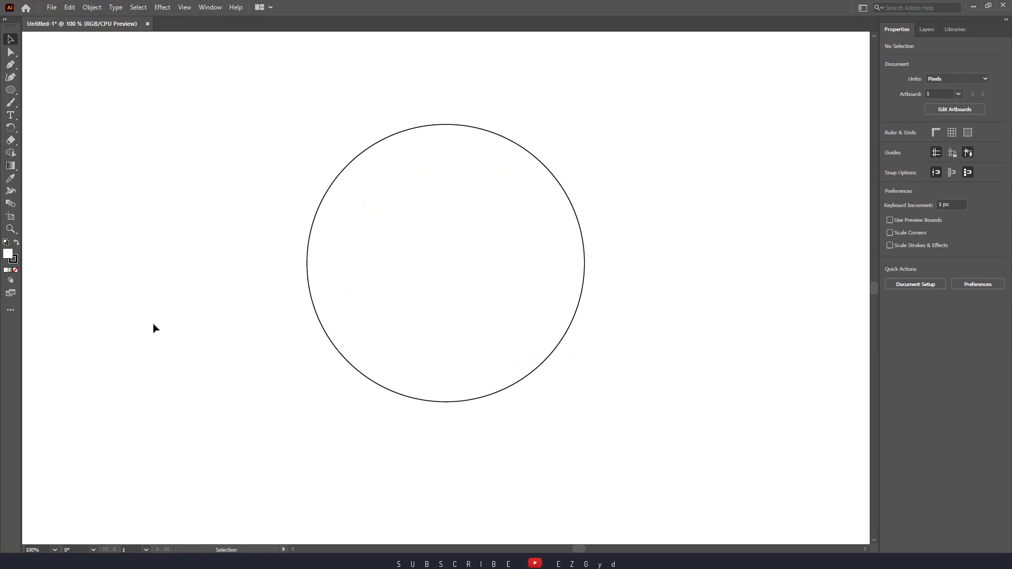
Choose the Type on a Path Tool from the Type tool flyout.
{"action": "right_click", "coordinate": [12, 116]}
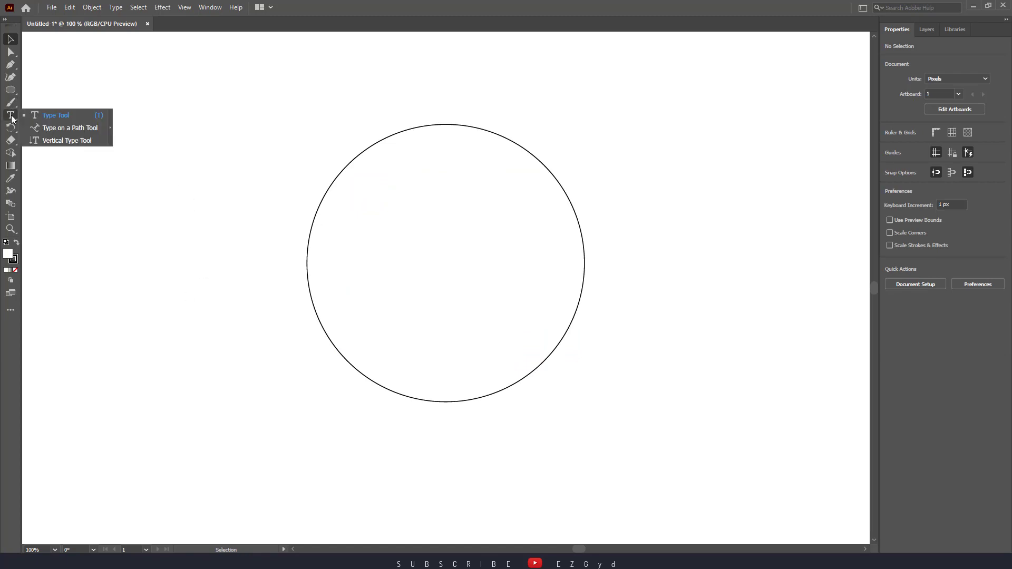
{"action": "left_click", "coordinate": [102, 131]}
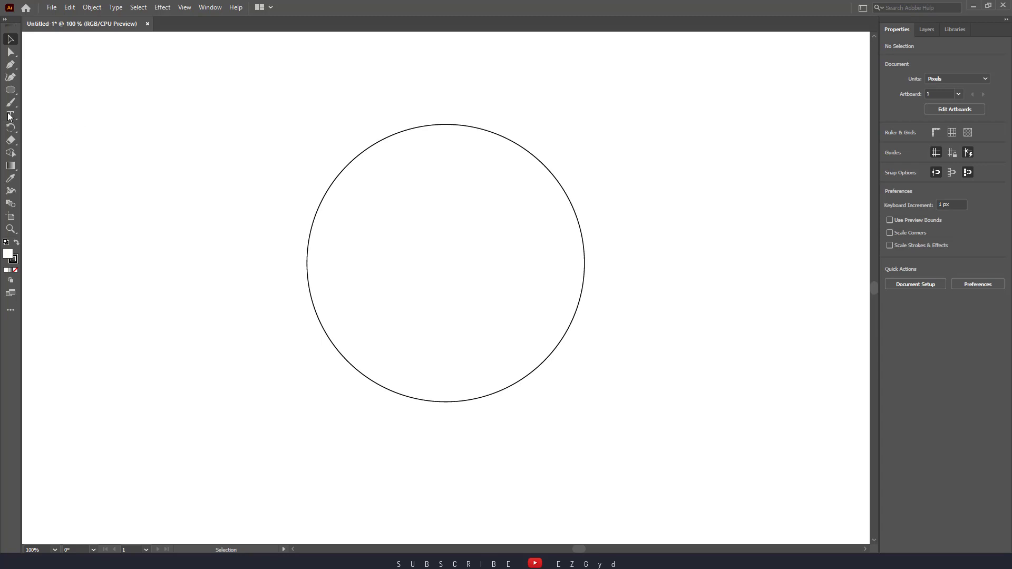
{"action": "left_click", "coordinate": [11, 119]}
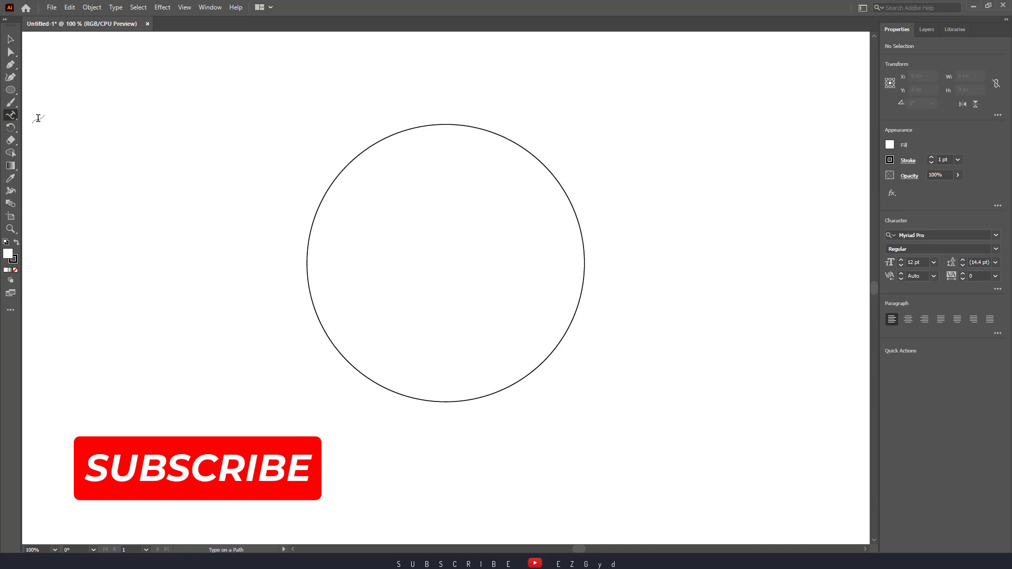
{"action": "left_click", "coordinate": [11, 115]}
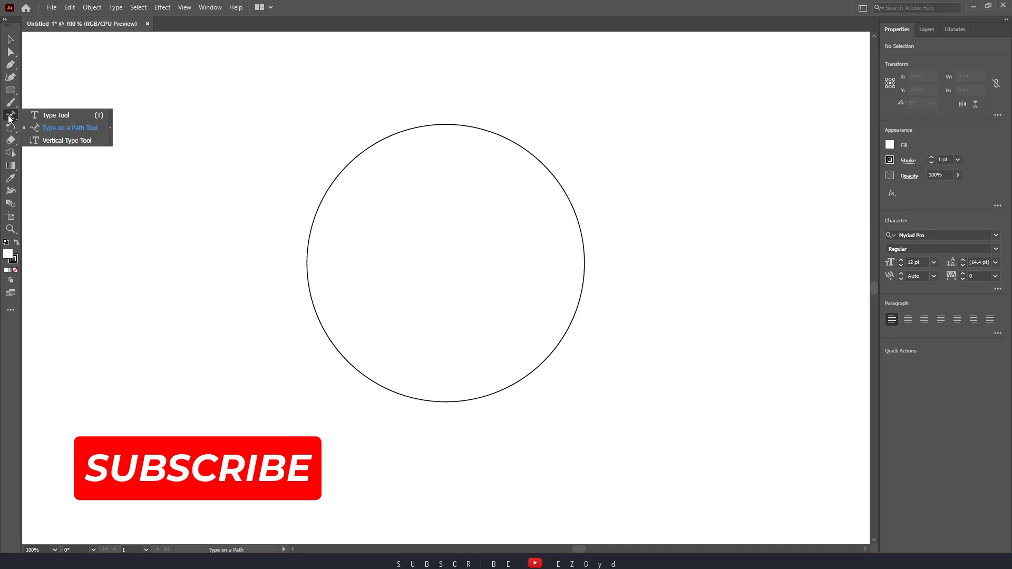
{"action": "left_click", "coordinate": [101, 131]}
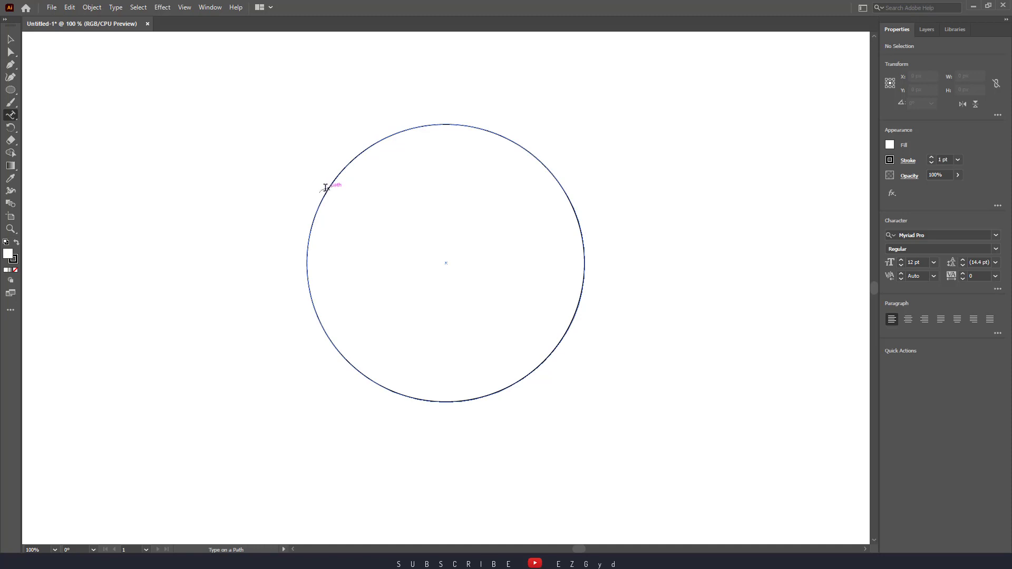
Start text on the circle's outline at 45 pt and type 'Type on a Path'.
{"action": "left_click", "coordinate": [313, 218]}
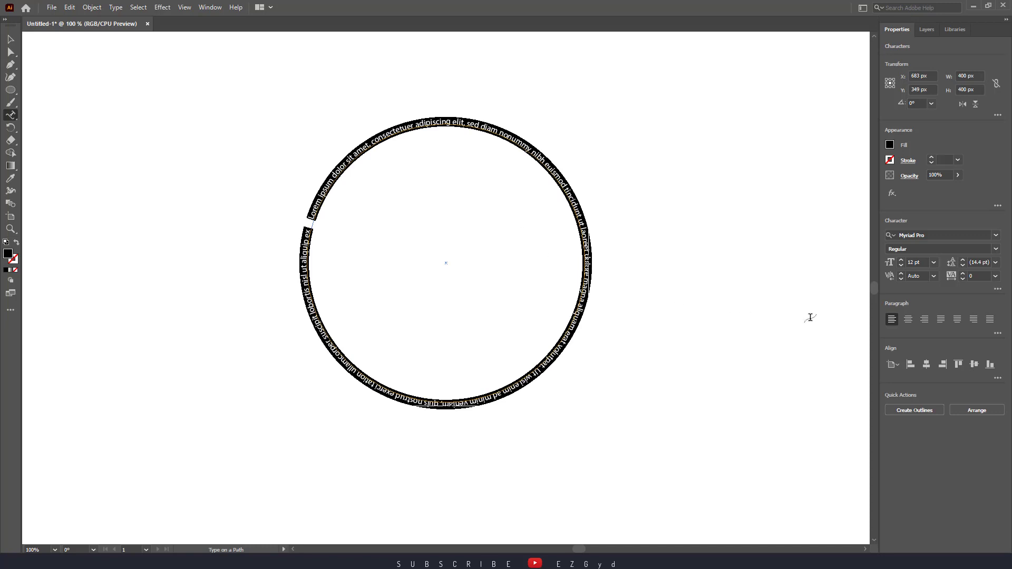
{"action": "left_click", "coordinate": [901, 260]}
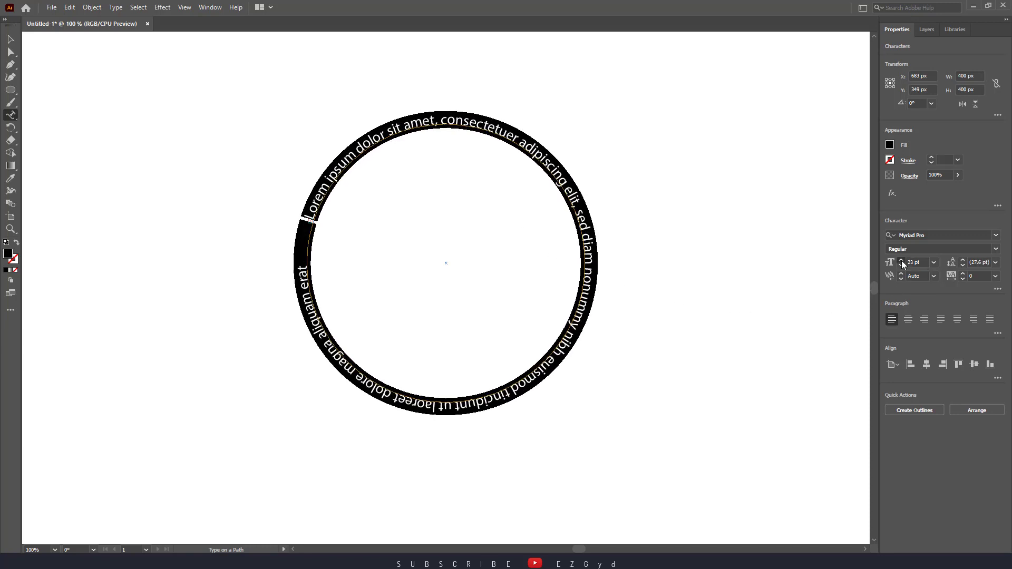
{"action": "left_click", "coordinate": [901, 260]}
{"action": "left_click", "coordinate": [902, 260]}
{"action": "left_click", "coordinate": [902, 260]}
{"action": "left_click", "coordinate": [902, 261]}
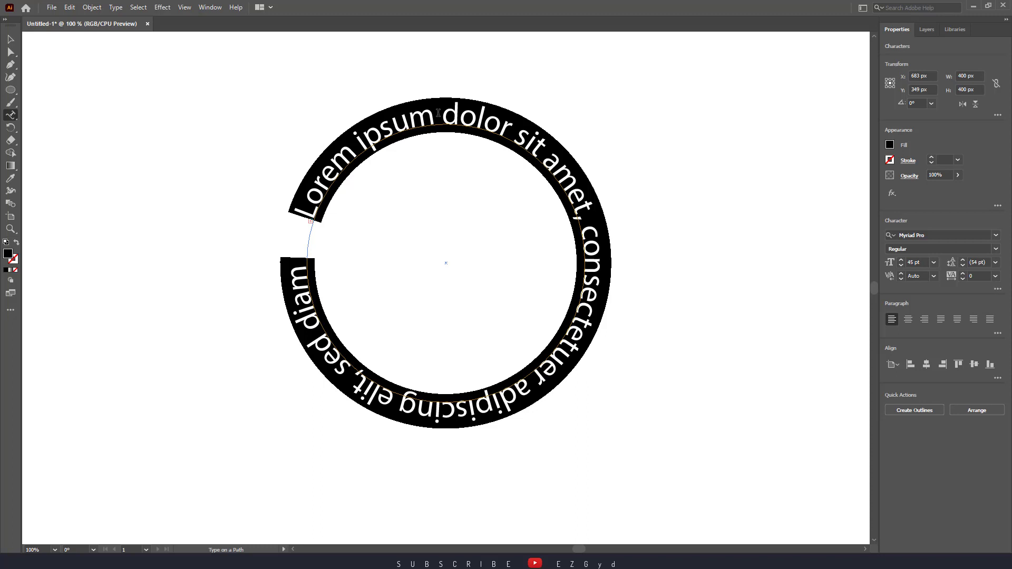
{"action": "type", "text": "Ty"}
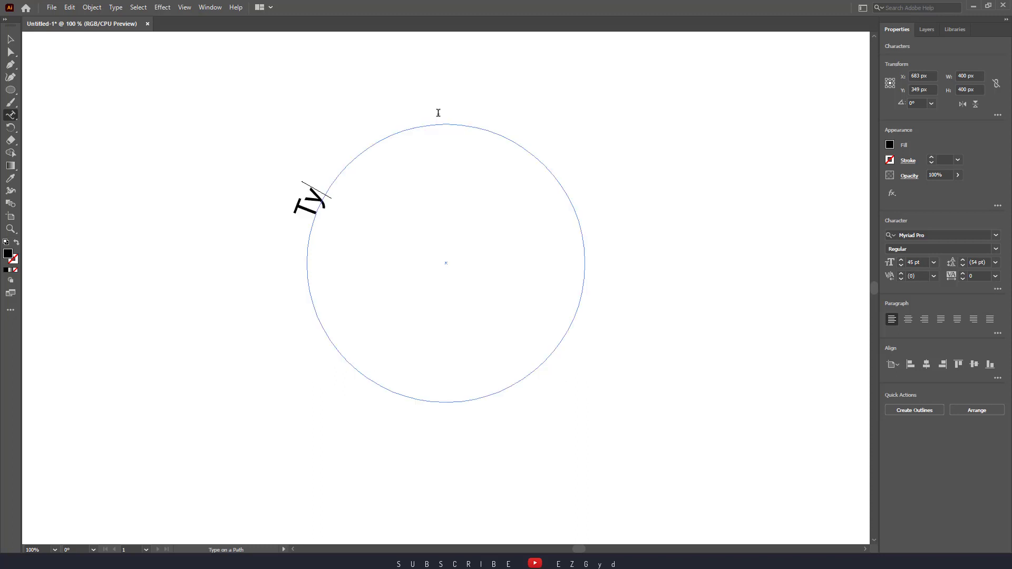
{"action": "type", "text": "pe on "}
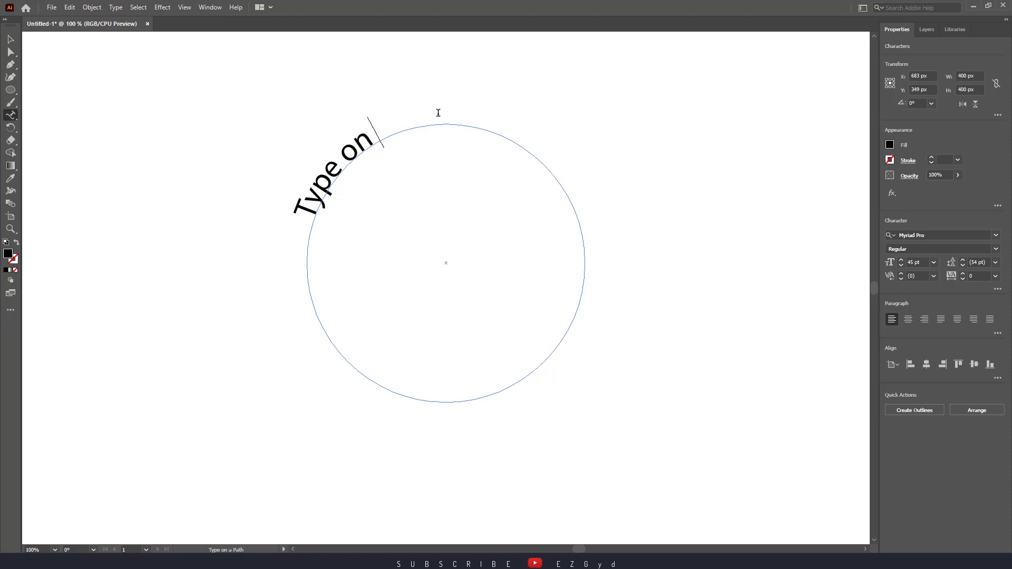
{"action": "type", "text": "a Path"}
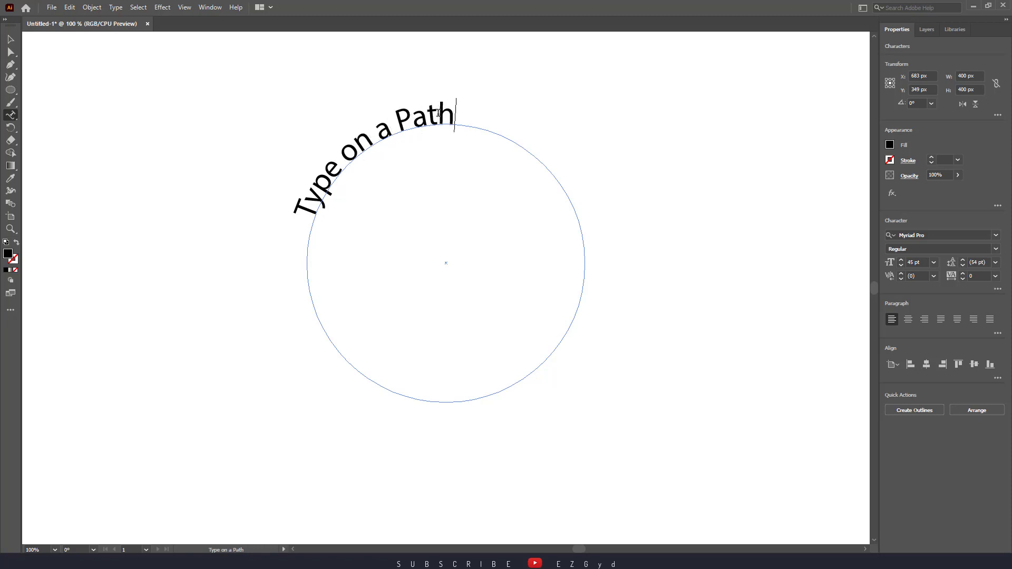
Select the path text and raise its font size to 89 pt.
{"action": "triple_click", "coordinate": [434, 118]}
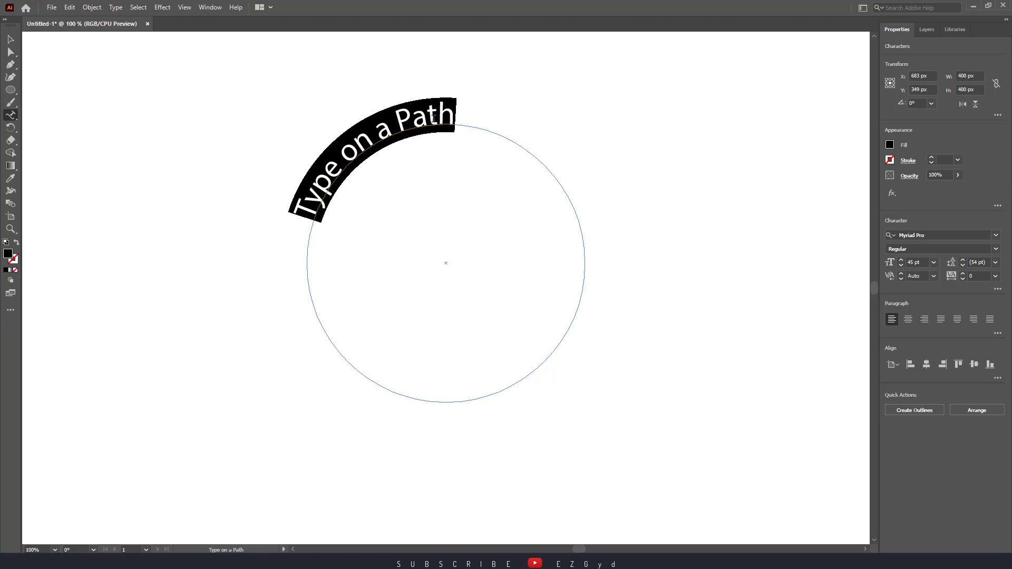
{"action": "left_click", "coordinate": [903, 260]}
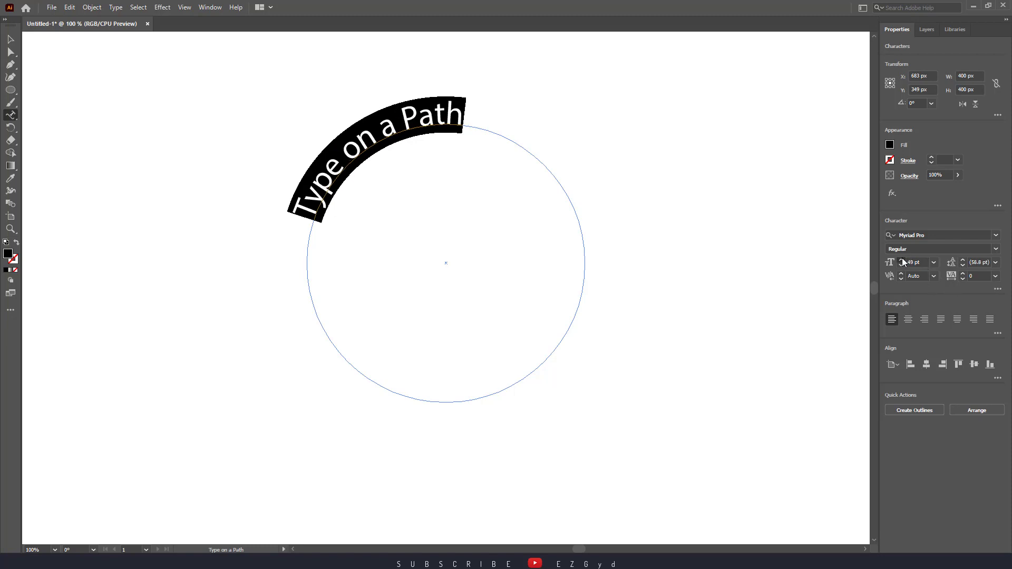
{"action": "left_click", "coordinate": [903, 260]}
{"action": "left_click", "coordinate": [903, 260]}
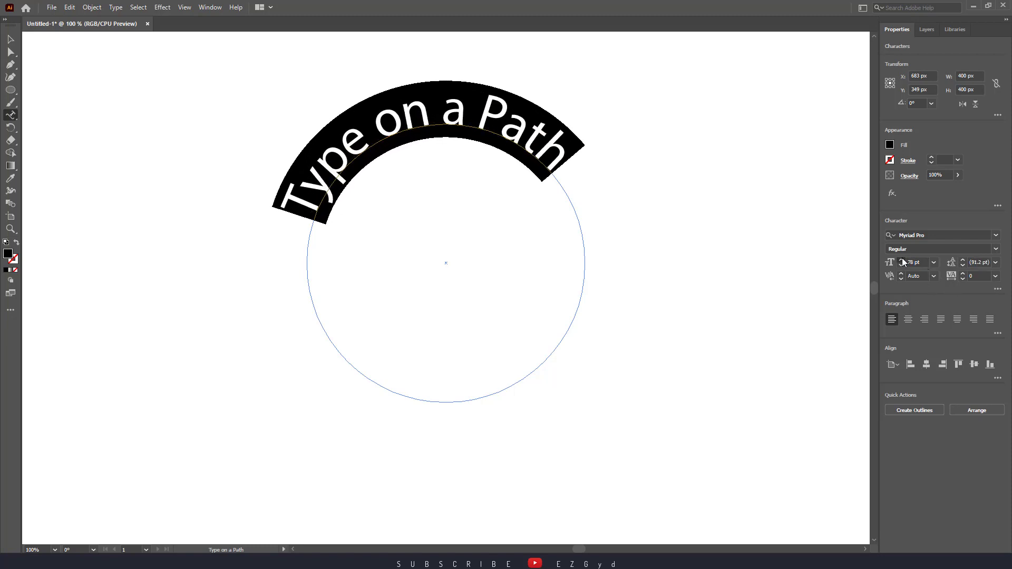
{"action": "left_click", "coordinate": [902, 260]}
{"action": "left_click", "coordinate": [903, 259]}
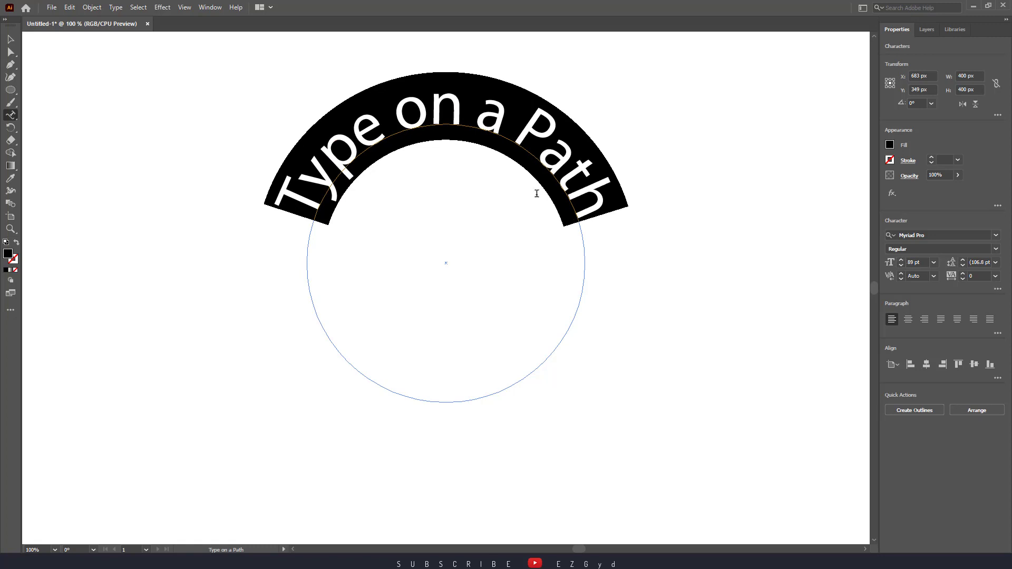
{"action": "left_click", "coordinate": [10, 39]}
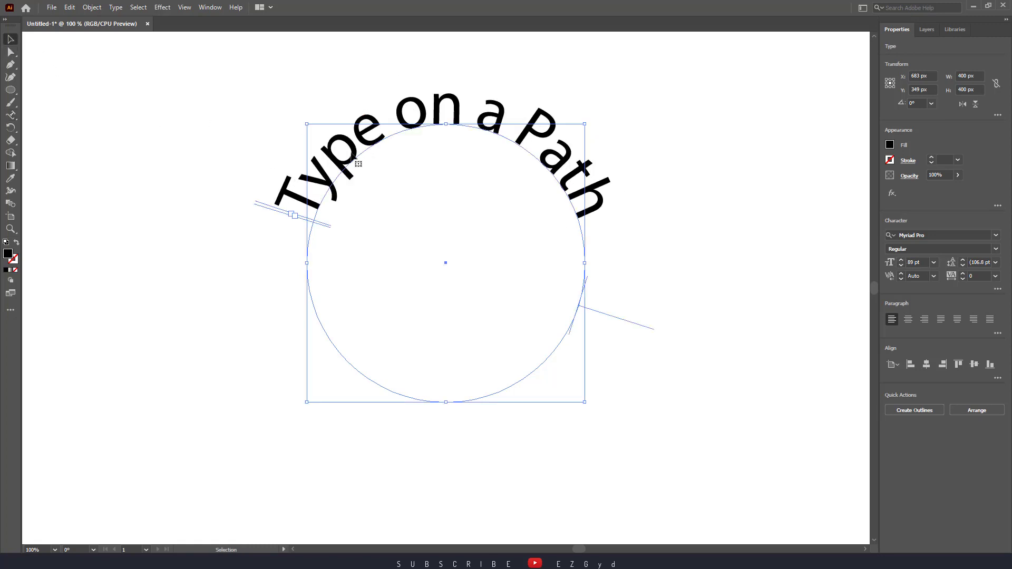
Slide 'Type on a Path' along the circle's top with its bracket, then reselect it.
{"action": "left_click_drag", "start_coordinate": [351, 158], "coordinate": [341, 179]}
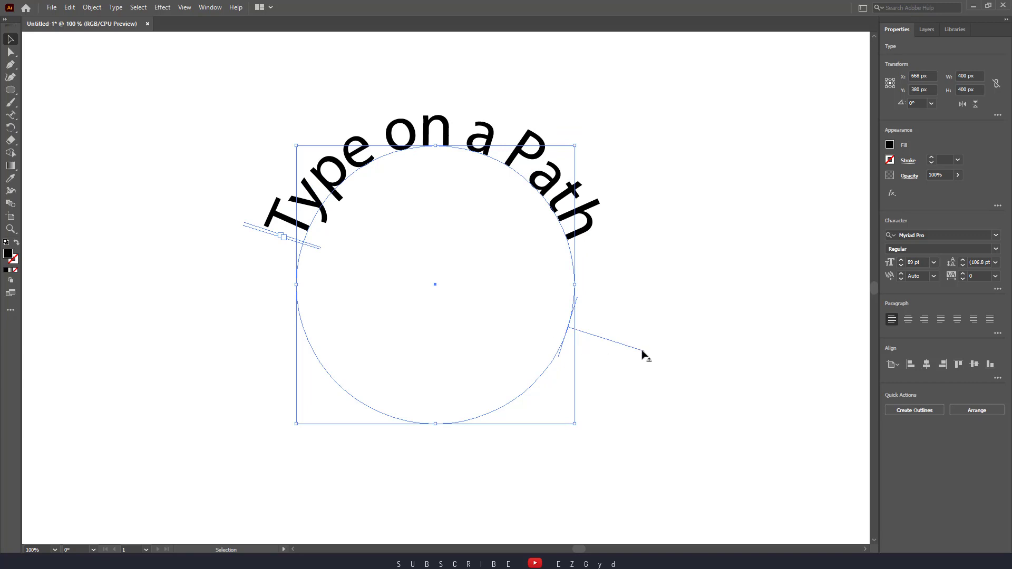
{"action": "left_click_drag", "start_coordinate": [643, 353], "coordinate": [641, 360]}
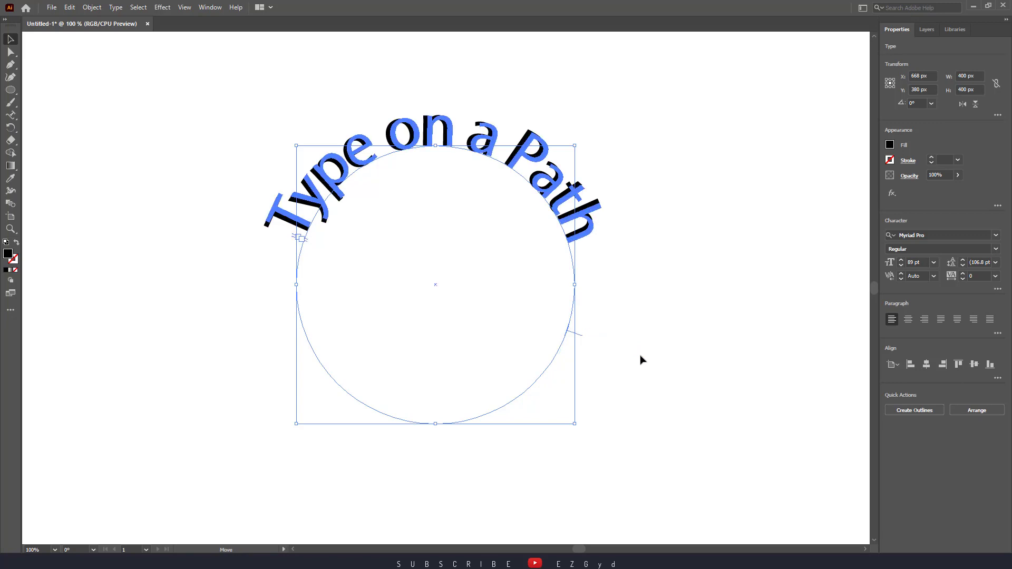
{"action": "left_click_drag", "start_coordinate": [641, 360], "coordinate": [640, 360]}
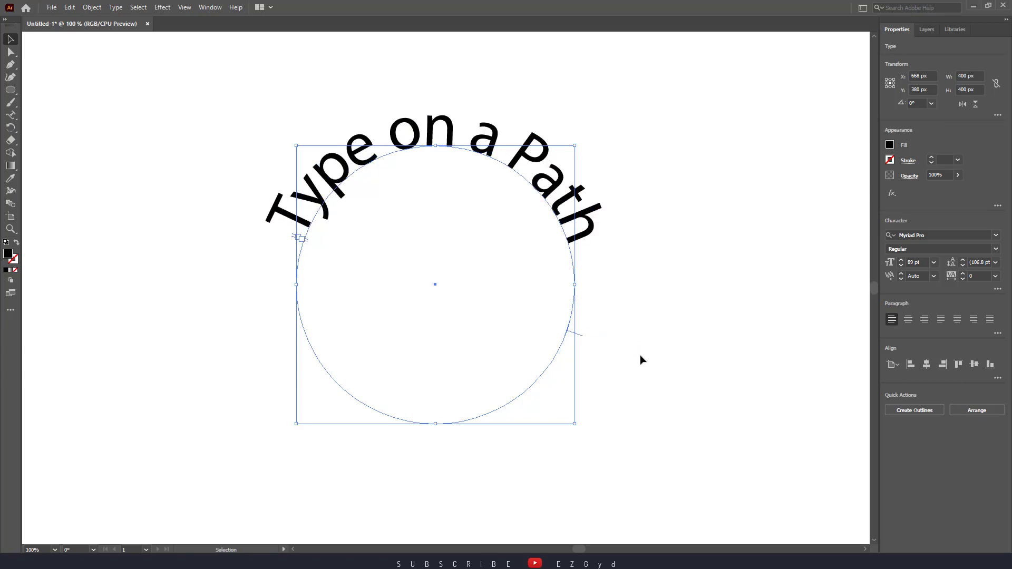
{"action": "left_click", "coordinate": [687, 334]}
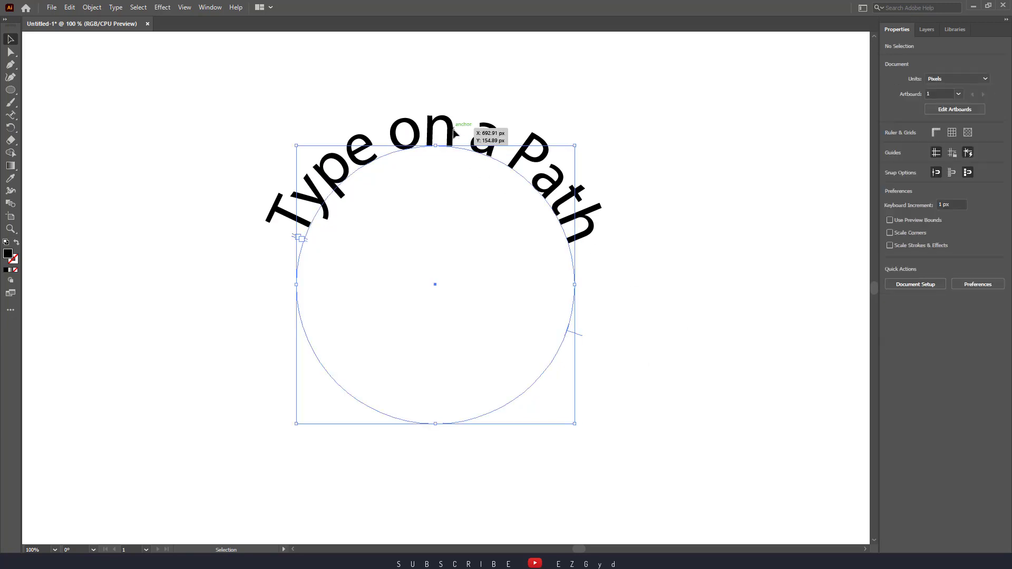
{"action": "left_click", "coordinate": [454, 133]}
Copy the curved text and paste a copy in front.
{"action": "left_click", "coordinate": [70, 7]}
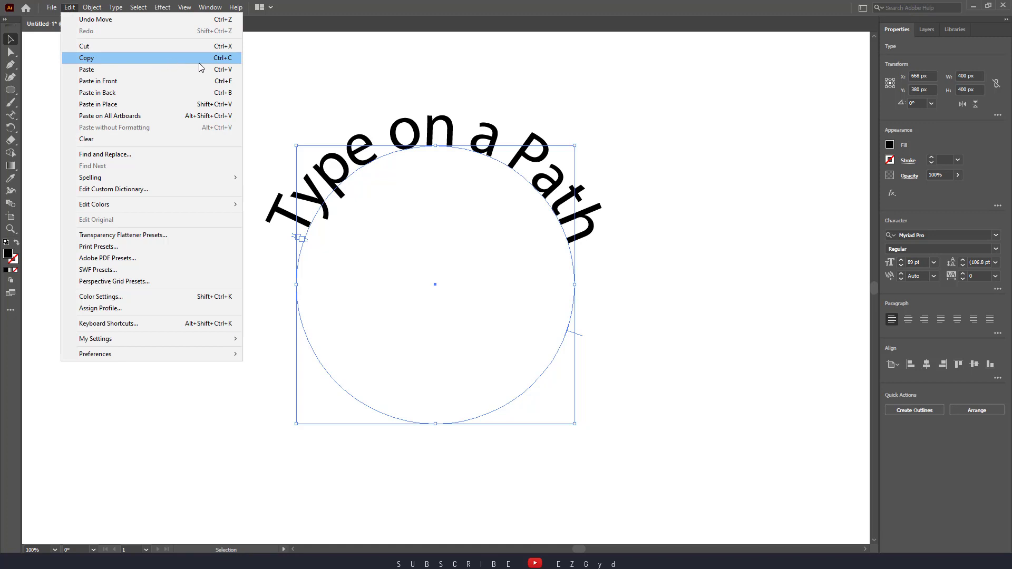
{"action": "left_click", "coordinate": [236, 58]}
{"action": "left_click", "coordinate": [72, 7]}
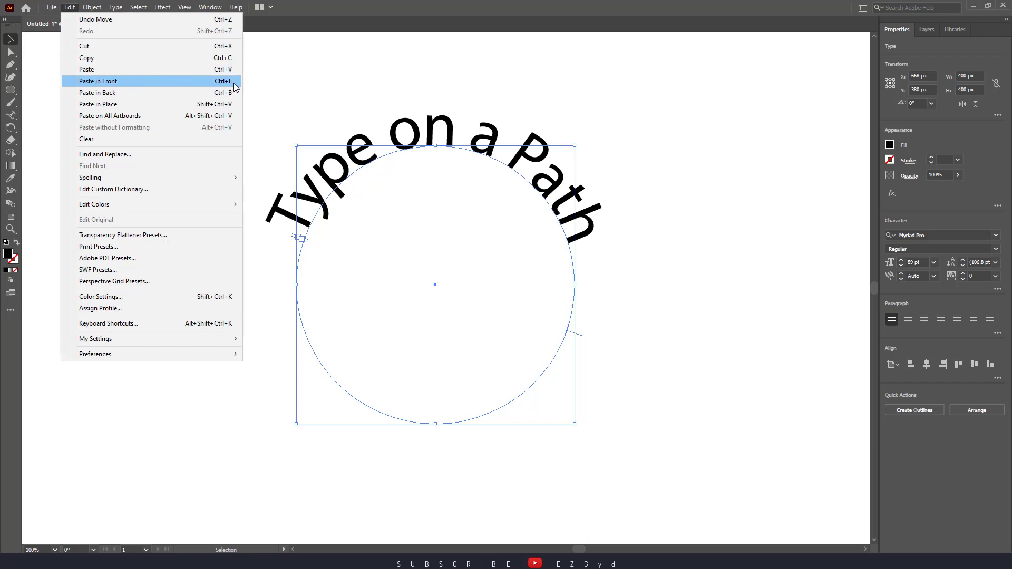
{"action": "left_click", "coordinate": [149, 84]}
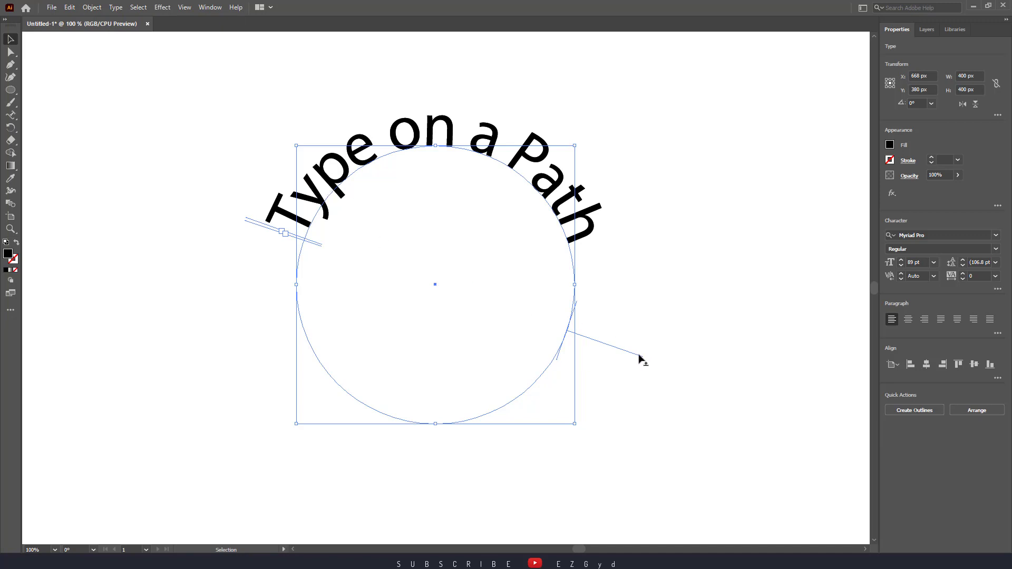
Flip the copy under the circle, enlarge it to 432 px, and retype it 'in Illustrator'.
{"action": "left_click_drag", "start_coordinate": [640, 358], "coordinate": [521, 306]}
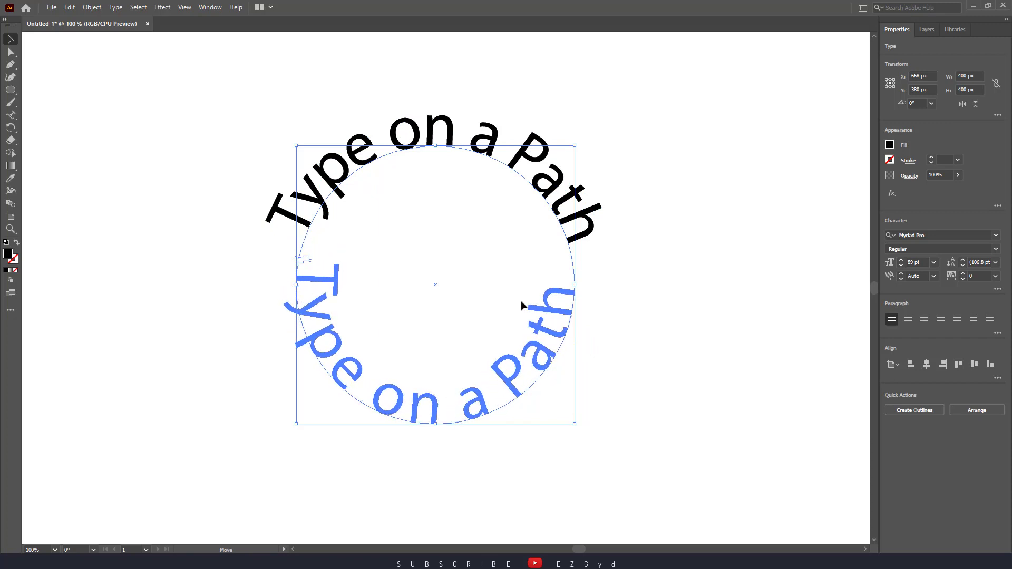
{"action": "left_click_drag", "start_coordinate": [521, 306], "coordinate": [521, 302]}
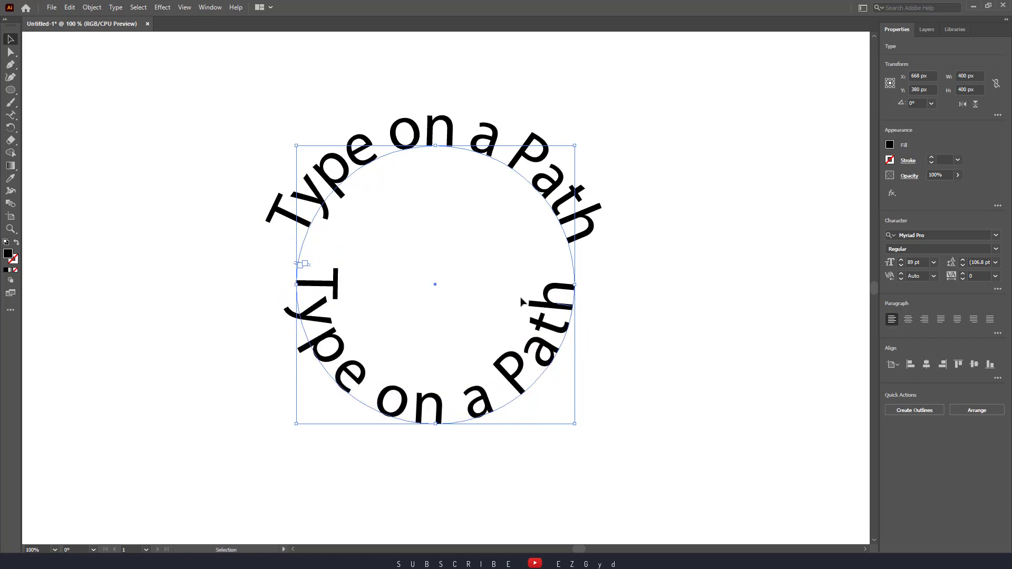
{"action": "left_click", "coordinate": [619, 316]}
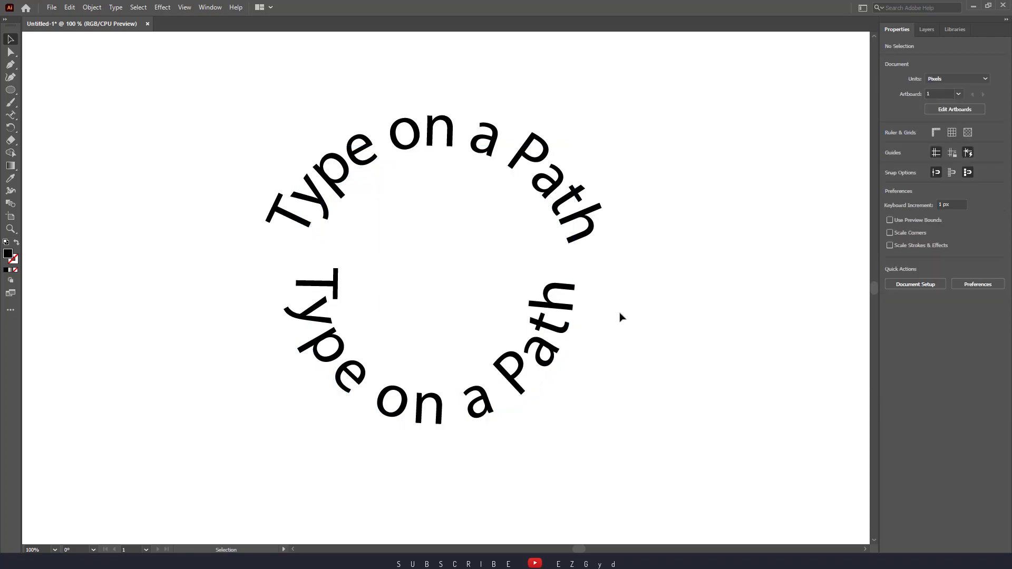
{"action": "left_click", "coordinate": [556, 331]}
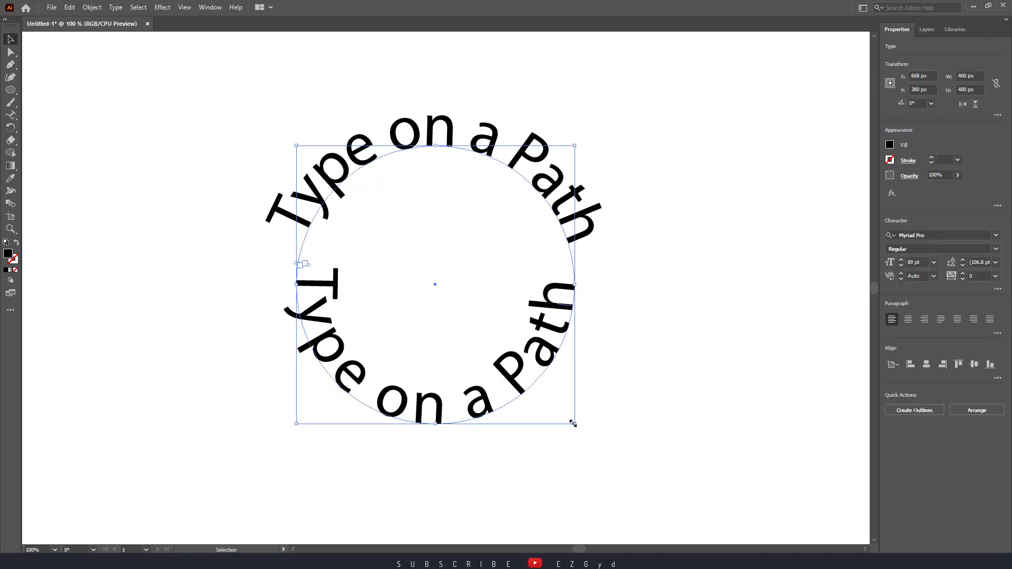
{"action": "left_click_drag", "start_coordinate": [573, 423], "coordinate": [602, 448]}
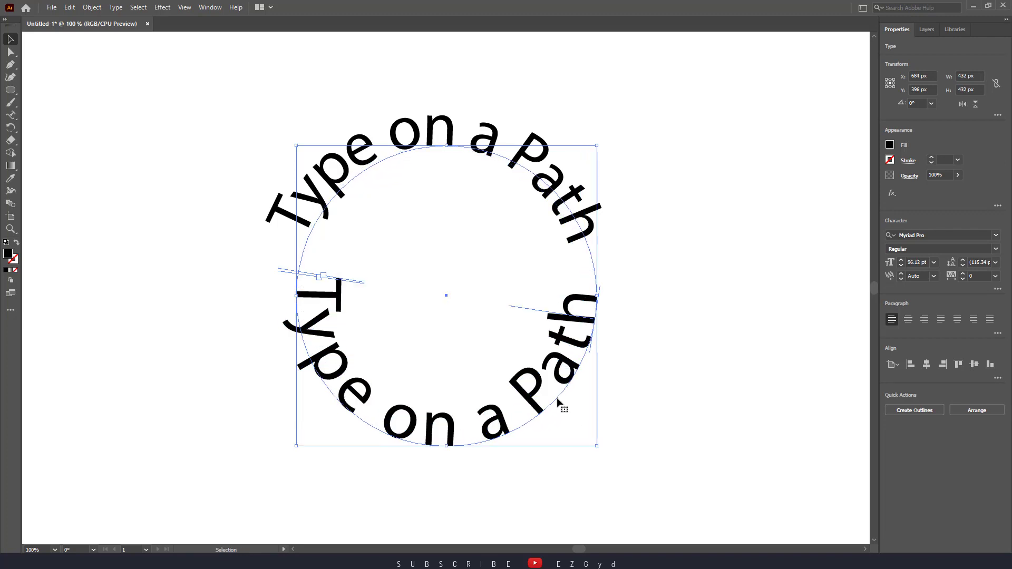
{"action": "left_click_drag", "start_coordinate": [535, 395], "coordinate": [532, 396]}
{"action": "double_click", "coordinate": [535, 389]}
{"action": "key", "text": "ctrl+a"}
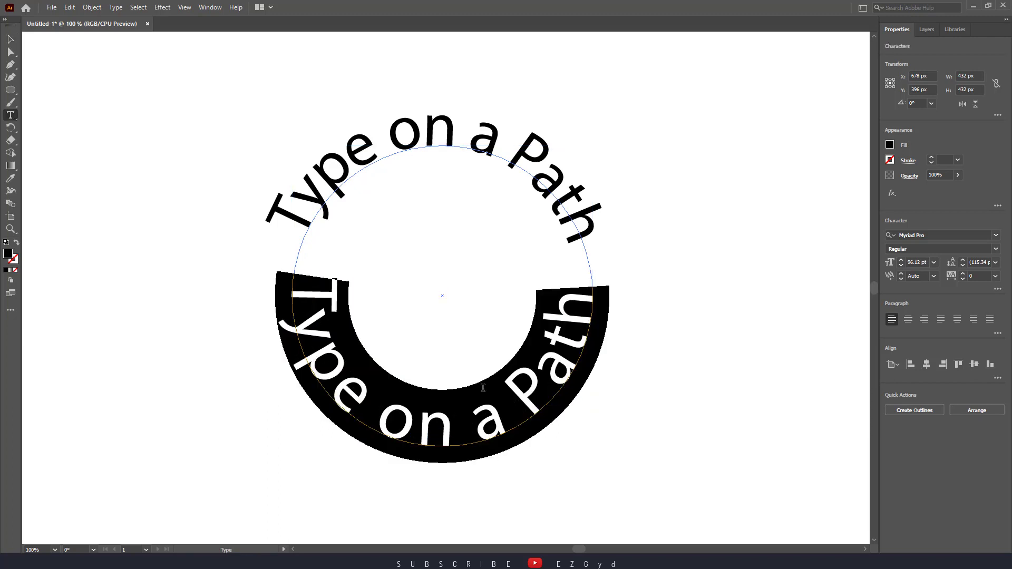
{"action": "type", "text": "in I"}
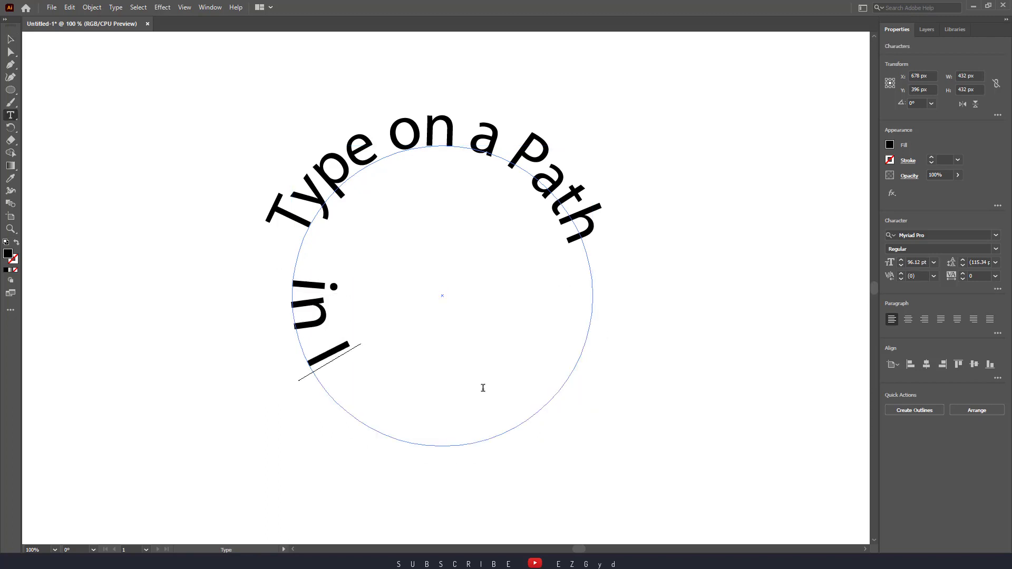
{"action": "type", "text": "llustrat"}
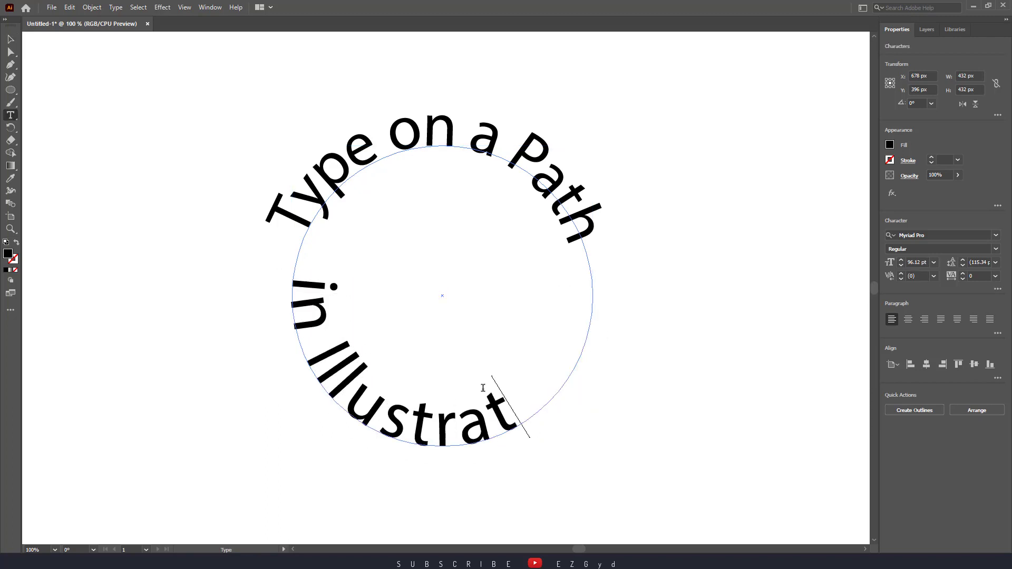
{"action": "type", "text": "or"}
Finish editing and slide 'in Illustrator' to centre it under the circle.
{"action": "key", "text": "Escape"}
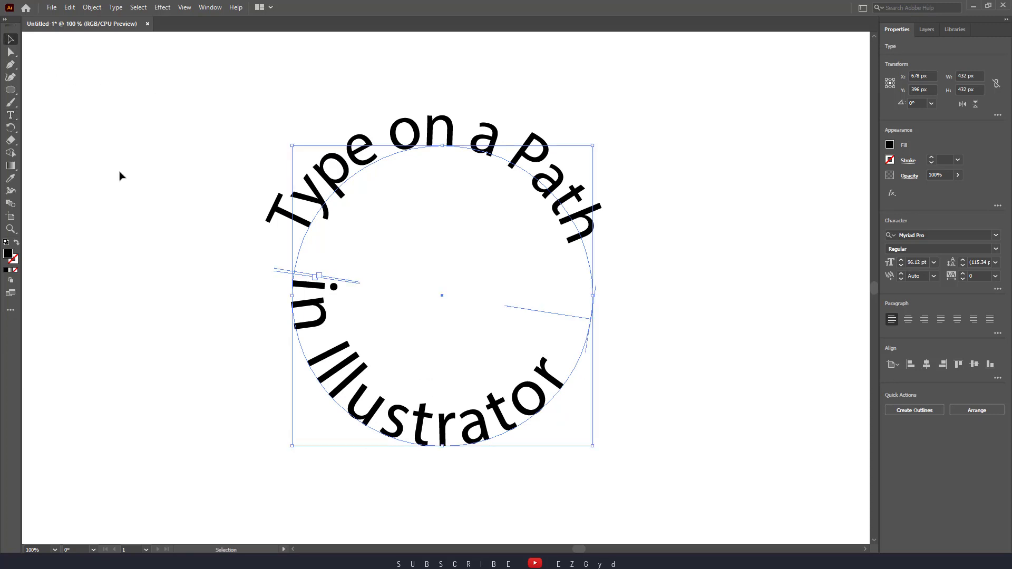
{"action": "left_click", "coordinate": [145, 222]}
{"action": "left_click", "coordinate": [543, 350]}
{"action": "mouse_move", "coordinate": [508, 309]}
{"action": "left_mouse_down"}
{"action": "mouse_move", "coordinate": [514, 290]}
{"action": "mouse_move", "coordinate": [473, 330]}
{"action": "mouse_move", "coordinate": [405, 326]}
{"action": "left_mouse_up"}
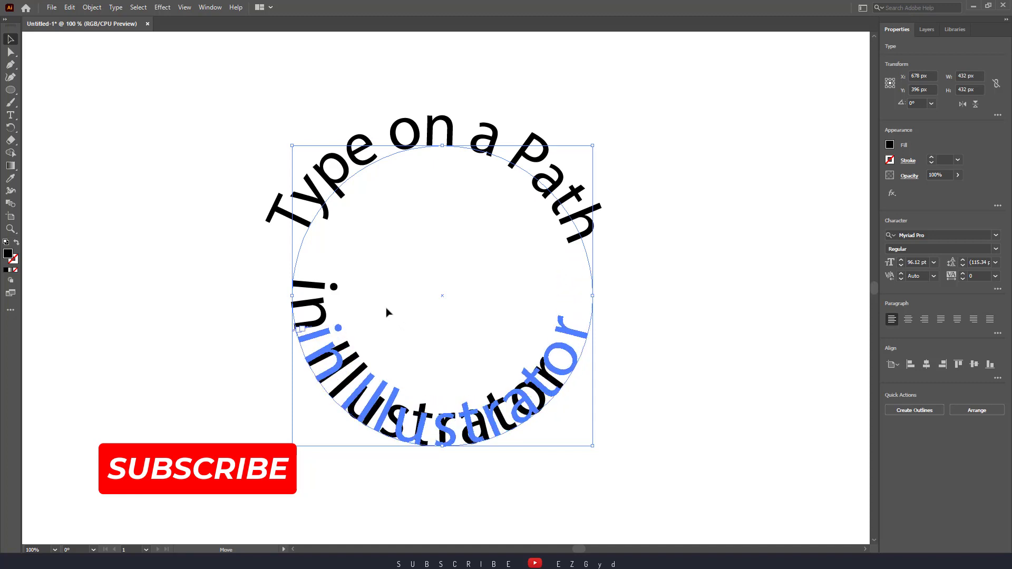
{"action": "left_click_drag", "start_coordinate": [405, 325], "coordinate": [385, 312]}
{"action": "left_click", "coordinate": [720, 344]}
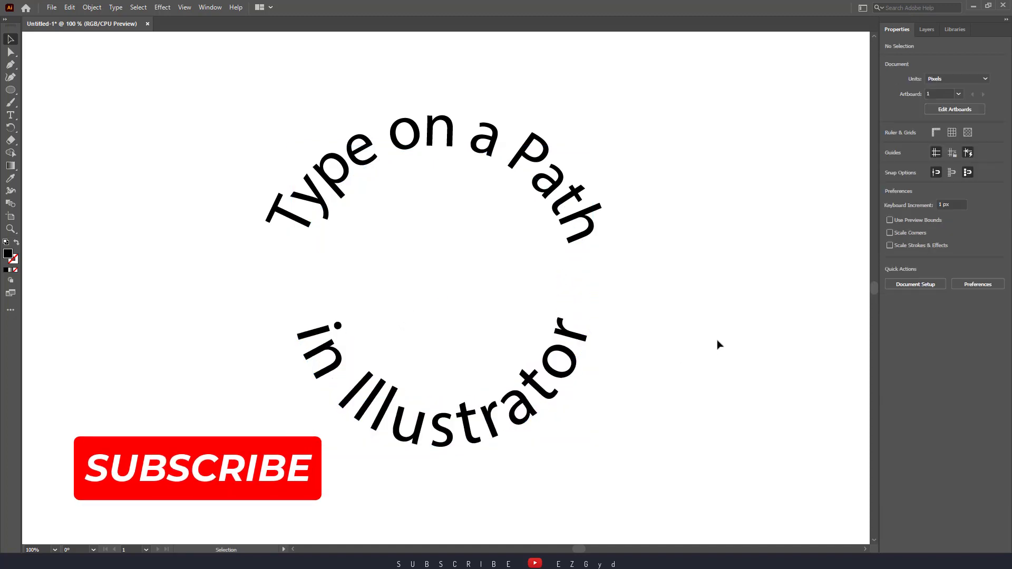
Scale the bottom text circle from 432 to 456 px and fine-tune its position.
{"action": "left_click", "coordinate": [553, 391]}
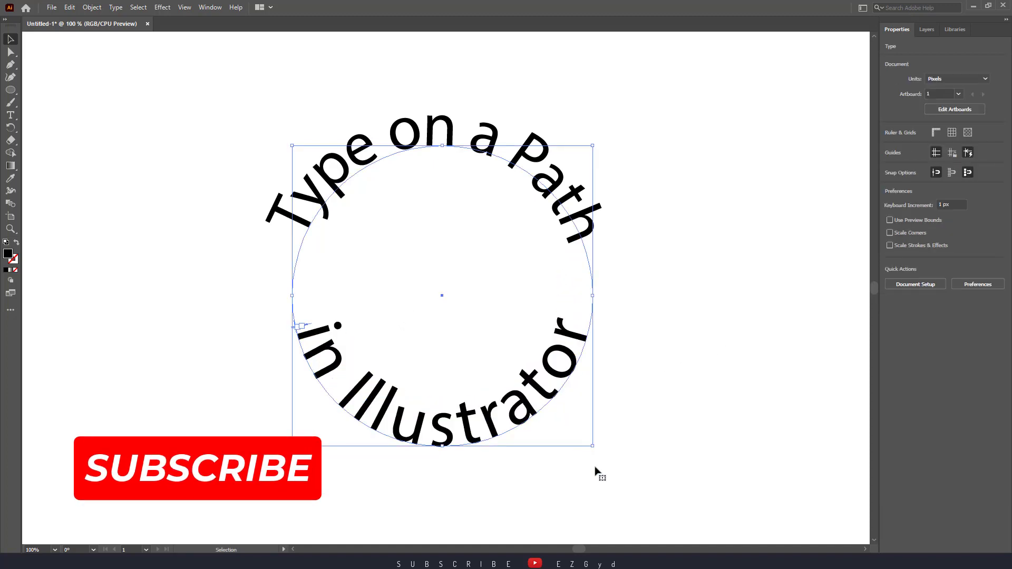
{"action": "left_click_drag", "start_coordinate": [595, 447], "coordinate": [609, 463]}
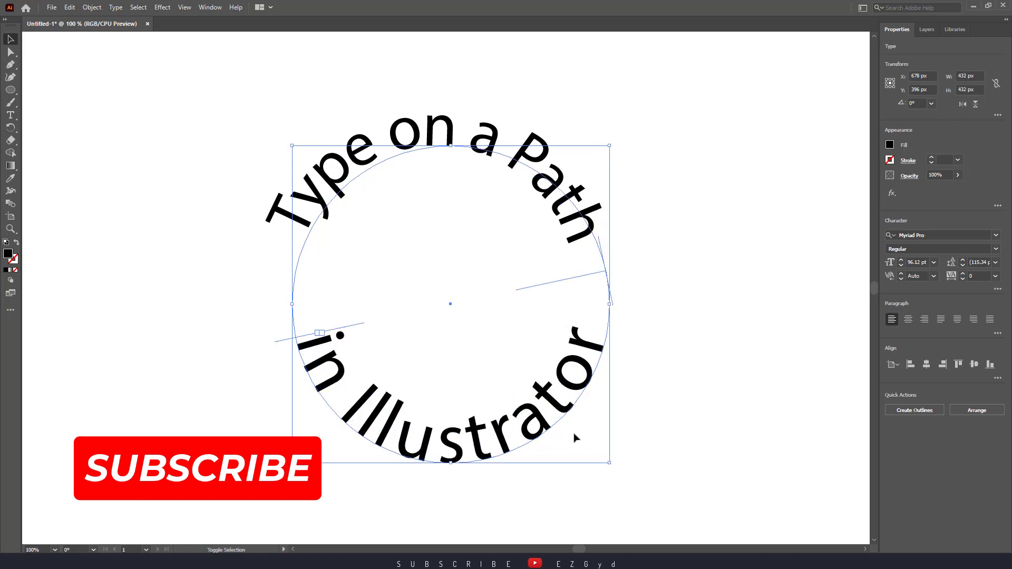
{"action": "mouse_move", "coordinate": [558, 413]}
{"action": "left_mouse_down"}
{"action": "mouse_move", "coordinate": [549, 403]}
{"action": "mouse_move", "coordinate": [562, 411]}
{"action": "left_mouse_up"}
{"action": "left_click", "coordinate": [759, 397]}
{"action": "left_click", "coordinate": [739, 370]}
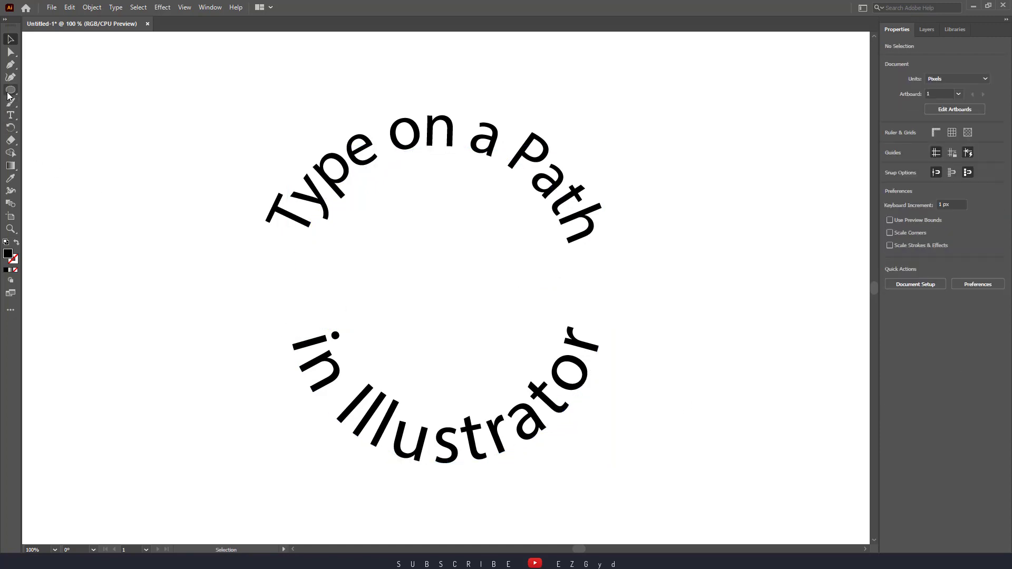
Draw a wide 721 × 102 px rectangle across the circle's middle and realign the top text.
{"action": "left_click_drag", "start_coordinate": [7, 96], "coordinate": [44, 92]}
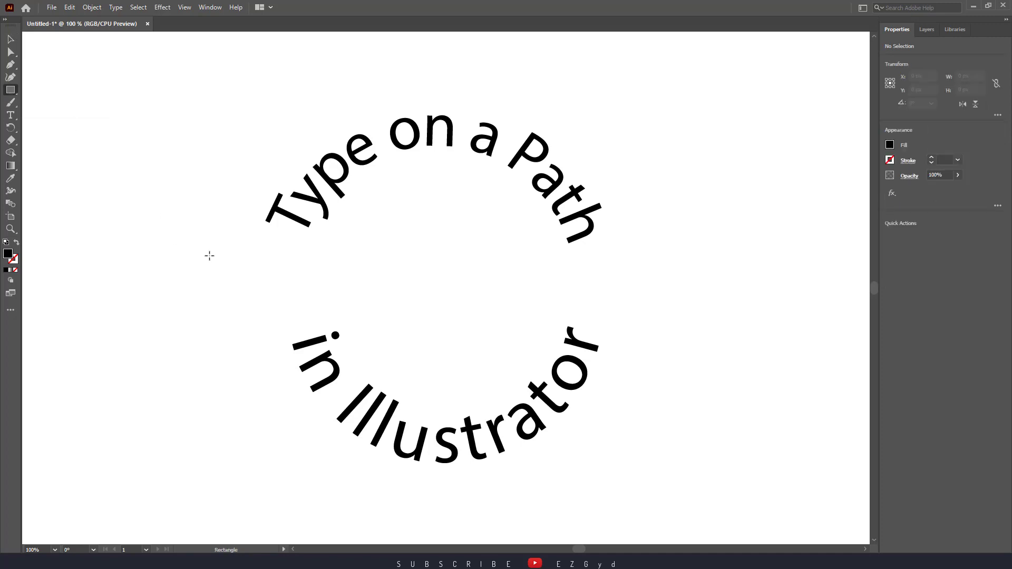
{"action": "left_click_drag", "start_coordinate": [207, 252], "coordinate": [708, 323]}
{"action": "left_click", "coordinate": [18, 39]}
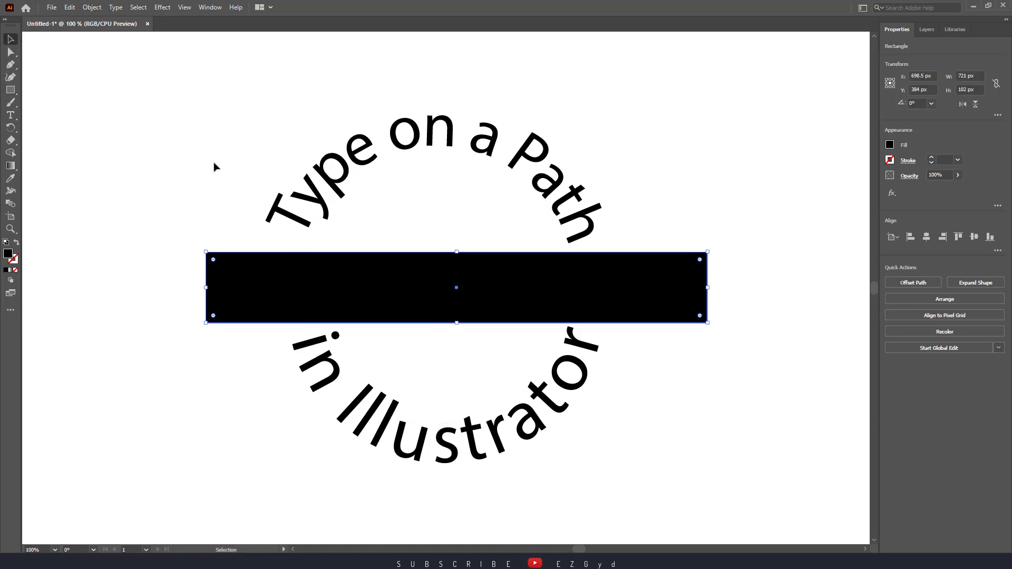
{"action": "left_click", "coordinate": [303, 234]}
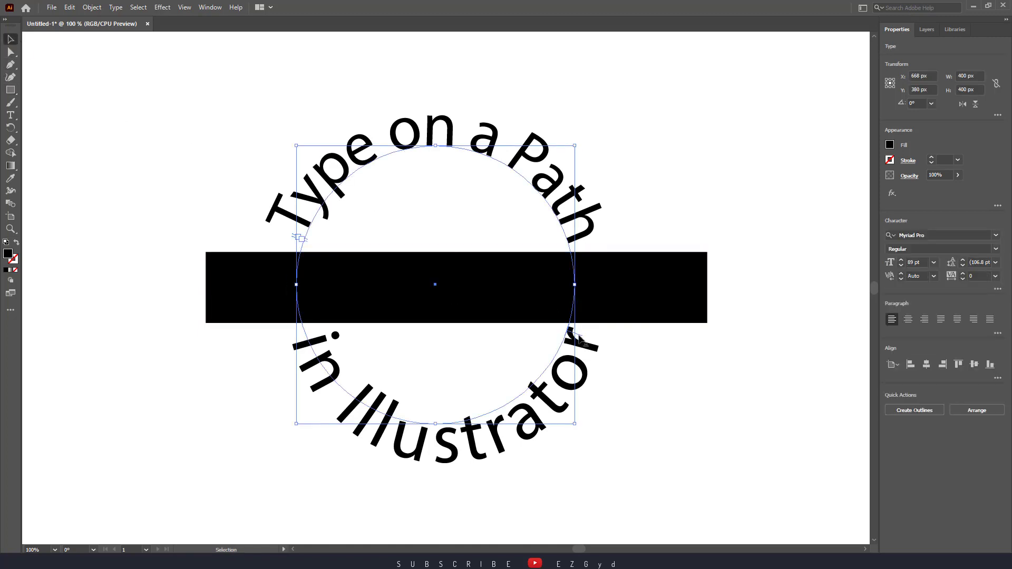
{"action": "left_click_drag", "start_coordinate": [298, 237], "coordinate": [299, 241]}
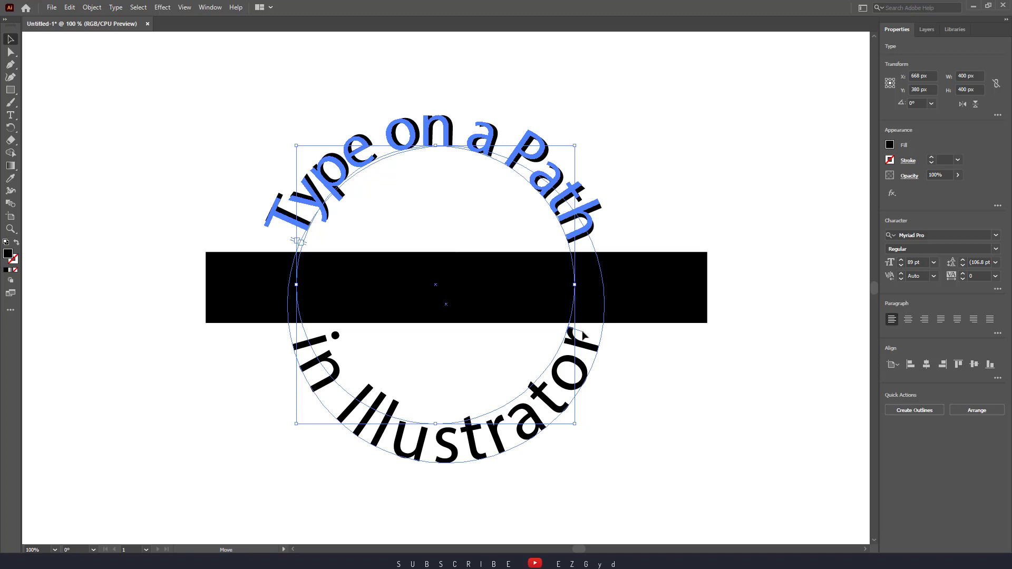
{"action": "left_click_drag", "start_coordinate": [583, 334], "coordinate": [586, 330]}
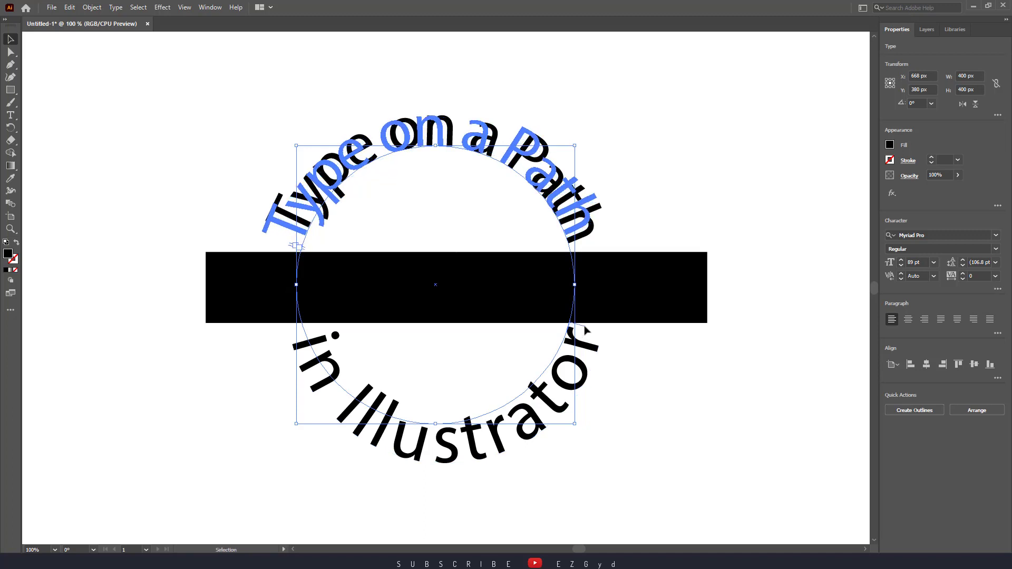
{"action": "left_click", "coordinate": [681, 361]}
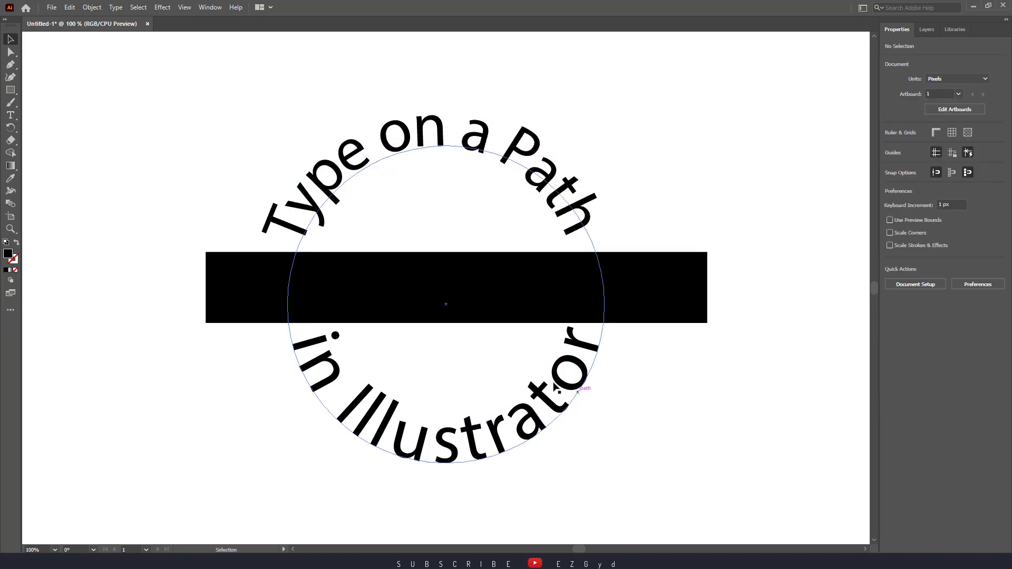
Create point text on the banner reading 'Type on a Path in Illustrator'.
{"action": "left_click", "coordinate": [12, 115]}
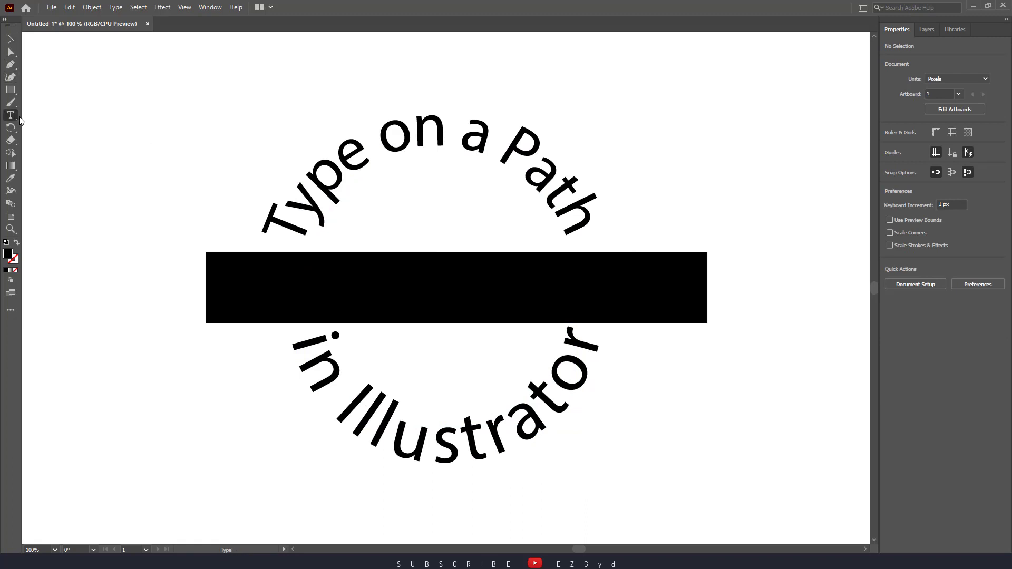
{"action": "left_click", "coordinate": [336, 278]}
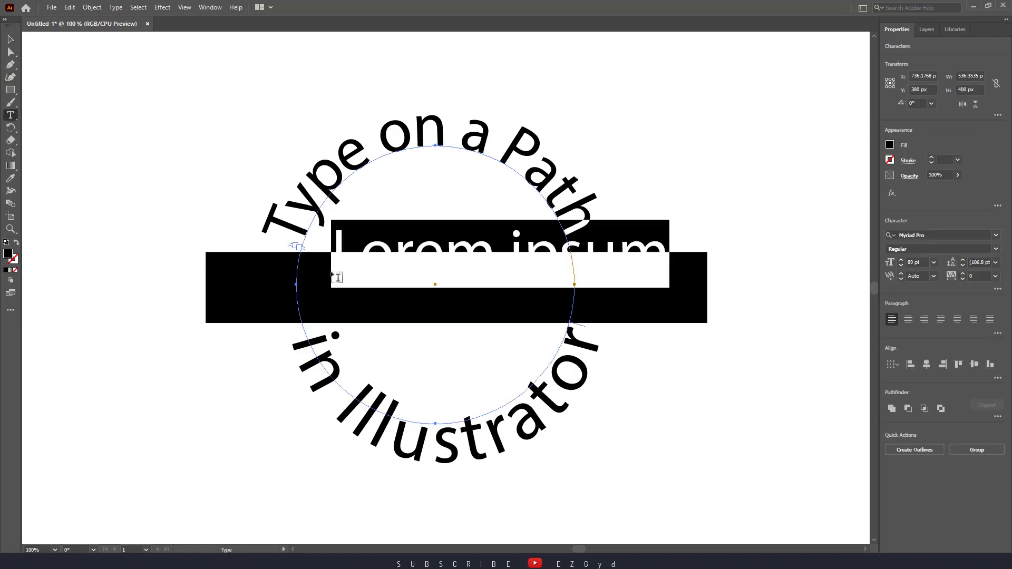
{"action": "key", "text": "BackSpace"}
{"action": "type", "text": "H"}
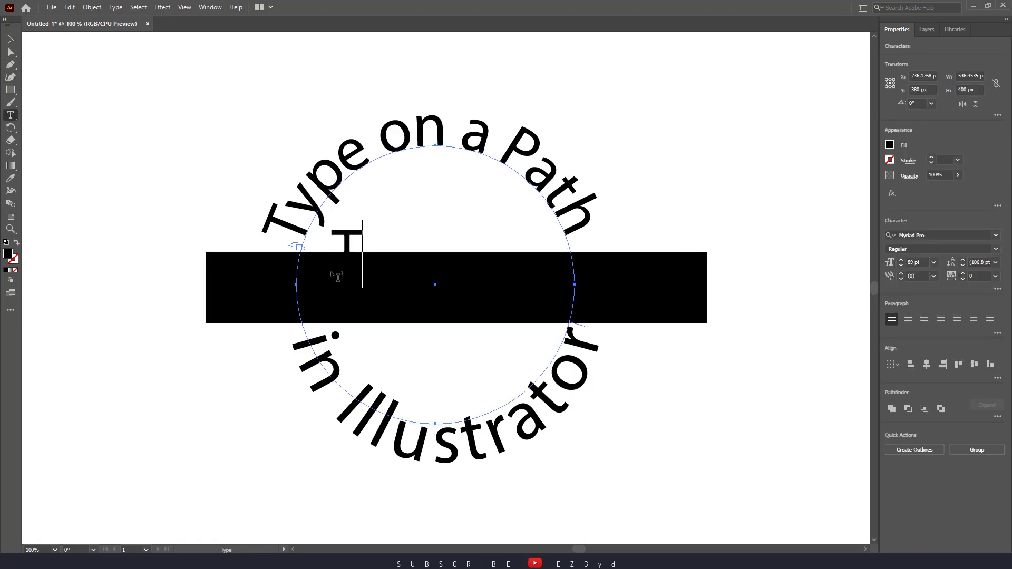
{"action": "type", "text": "Type on a"}
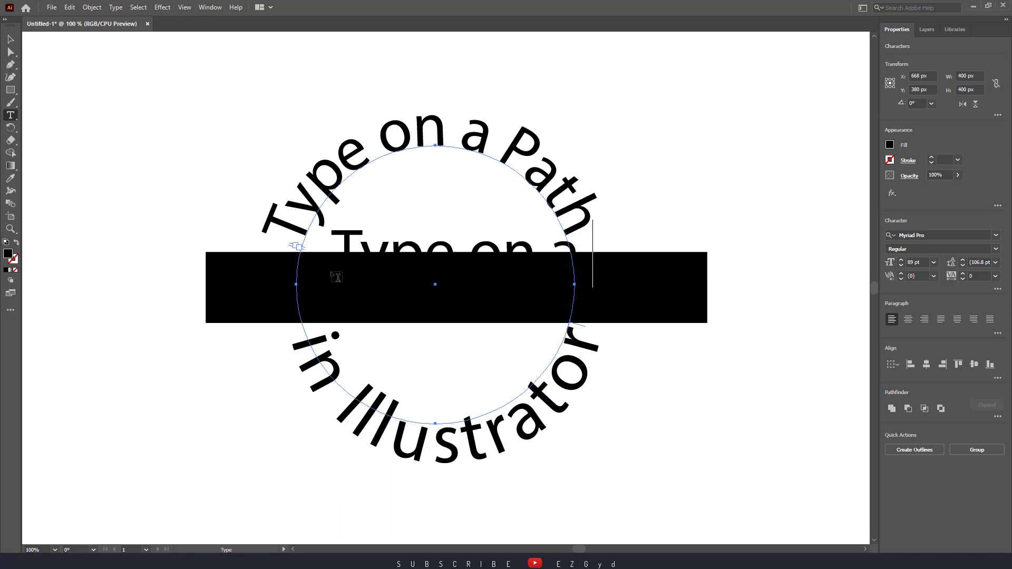
{"action": "type", "text": " Path in I"}
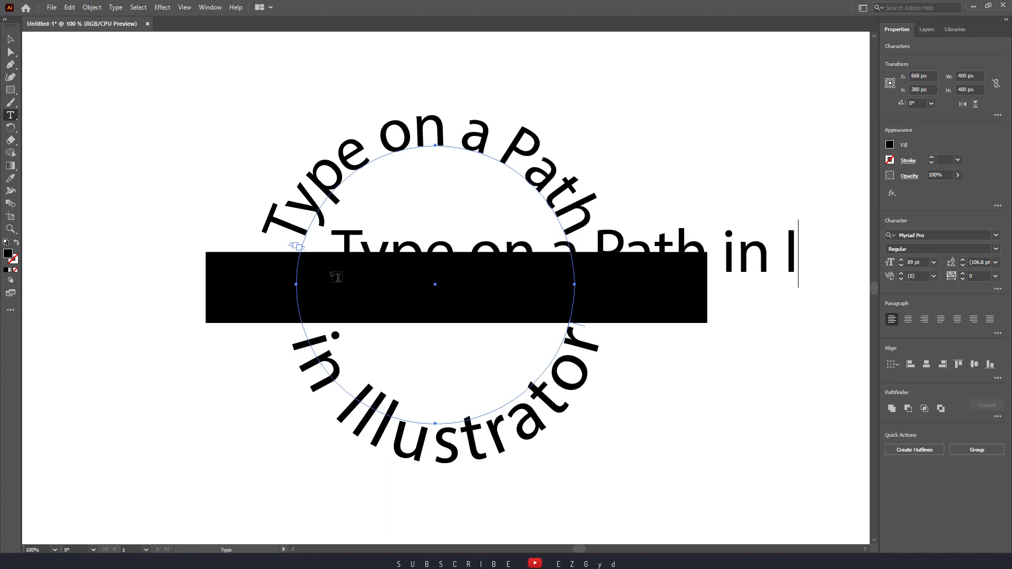
{"action": "type", "text": "llus"}
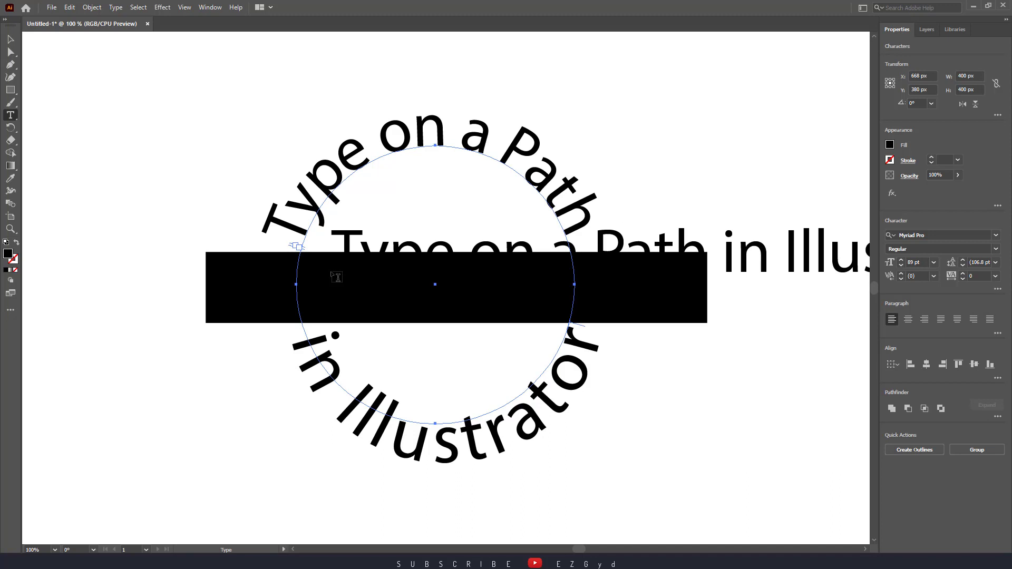
Select the whole title and reduce its font size slightly.
{"action": "triple_click", "coordinate": [362, 247]}
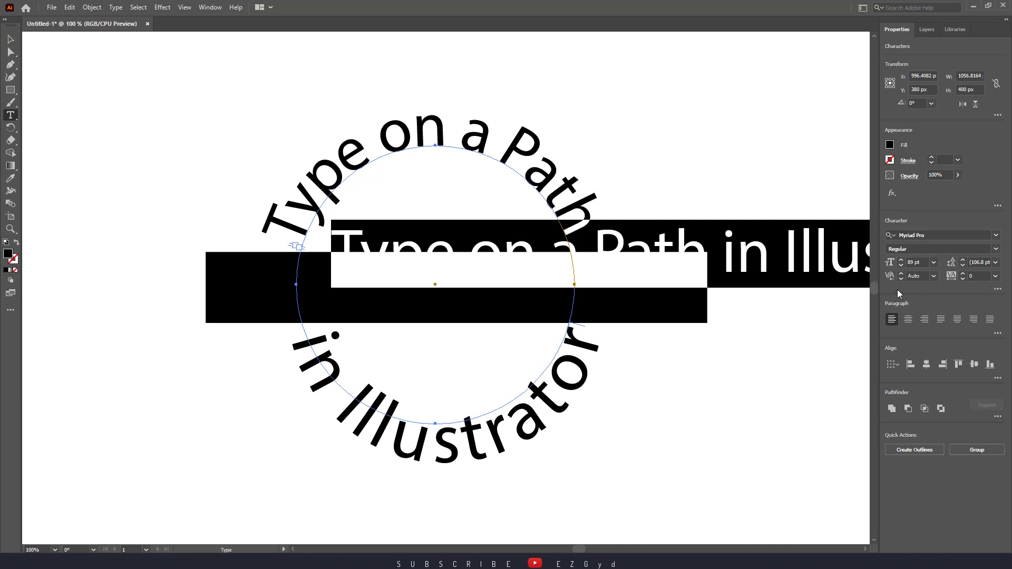
{"action": "left_click", "coordinate": [901, 267]}
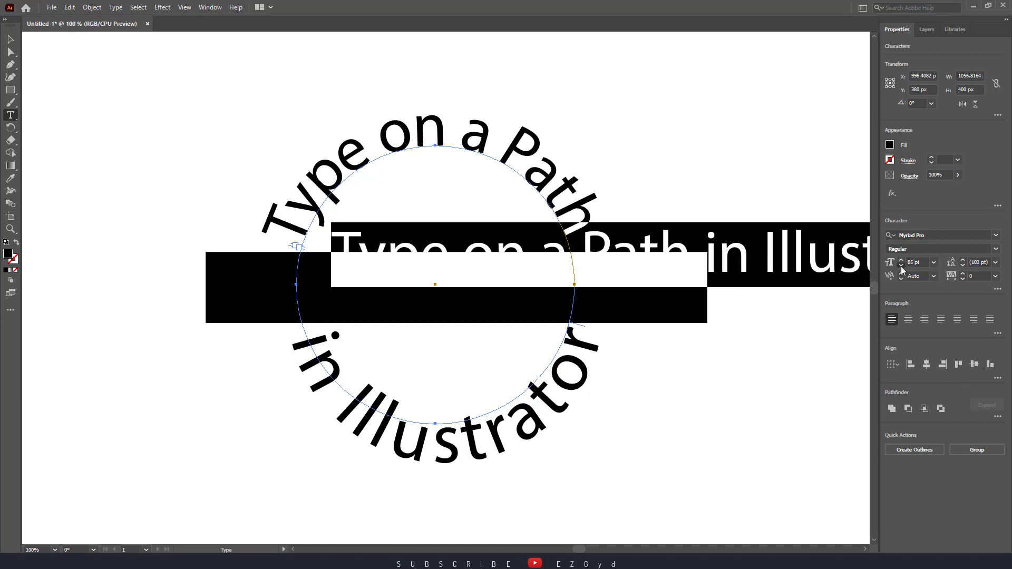
{"action": "left_click", "coordinate": [901, 267]}
{"action": "left_click", "coordinate": [901, 267]}
{"action": "left_click", "coordinate": [901, 267]}
{"action": "left_click", "coordinate": [901, 267]}
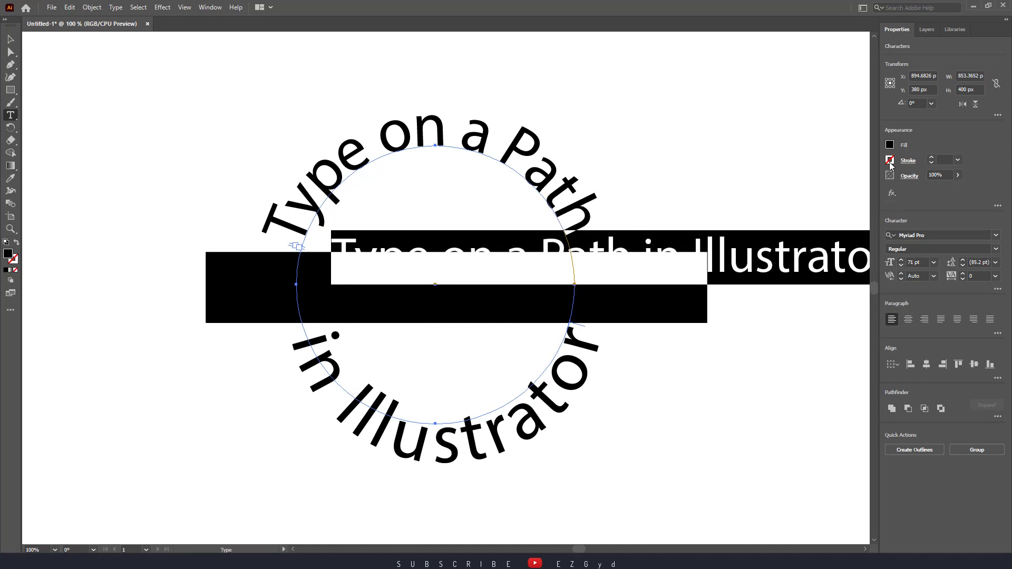
Try a white fill, undo the accidental change on the arc, and deselect everything.
{"action": "left_click", "coordinate": [890, 145]}
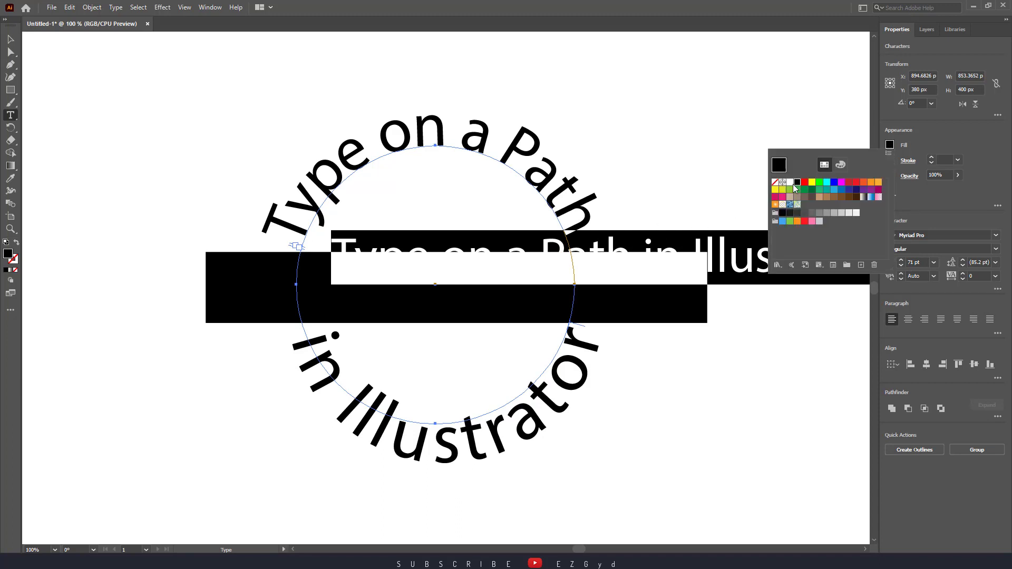
{"action": "left_click", "coordinate": [790, 182]}
{"action": "key", "text": "Escape"}
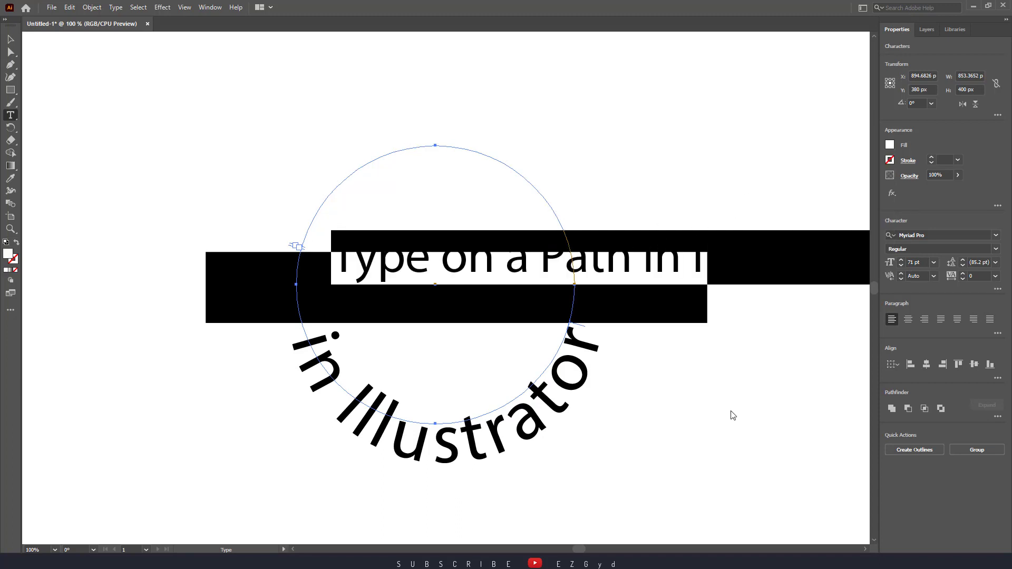
{"action": "key", "text": "ctrl+z"}
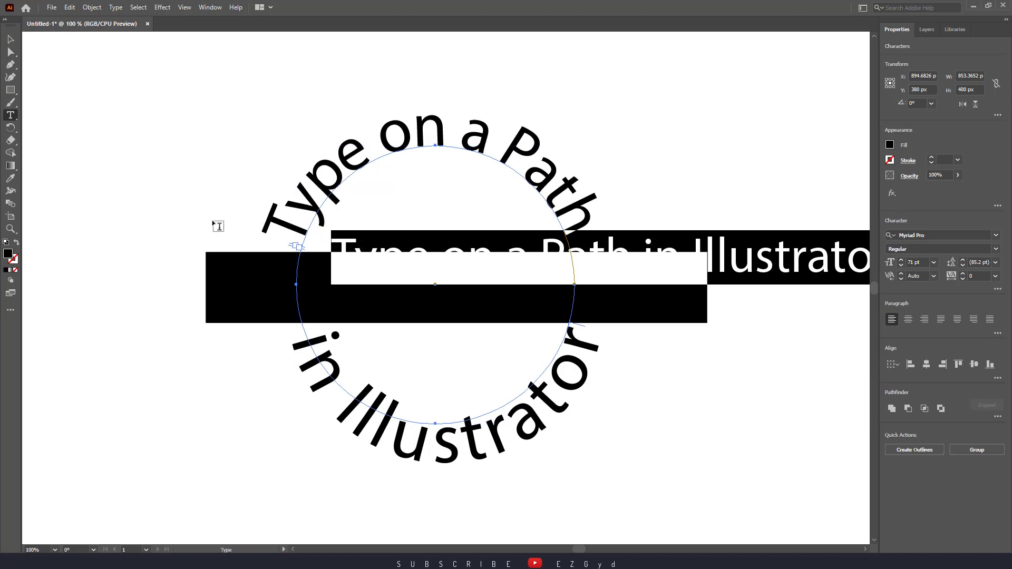
{"action": "key", "text": "Escape"}
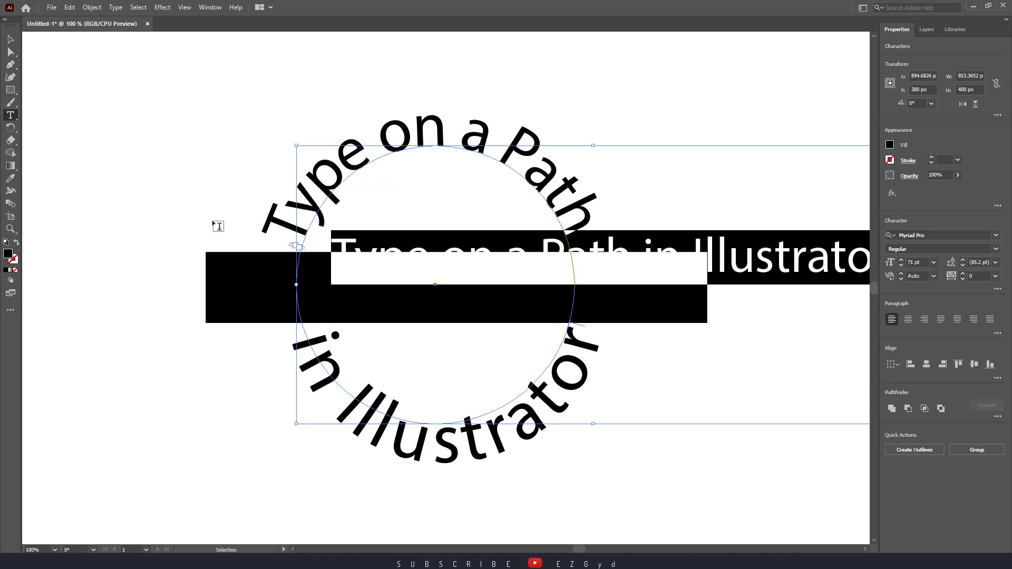
{"action": "key", "text": "ctrl+shift+a"}
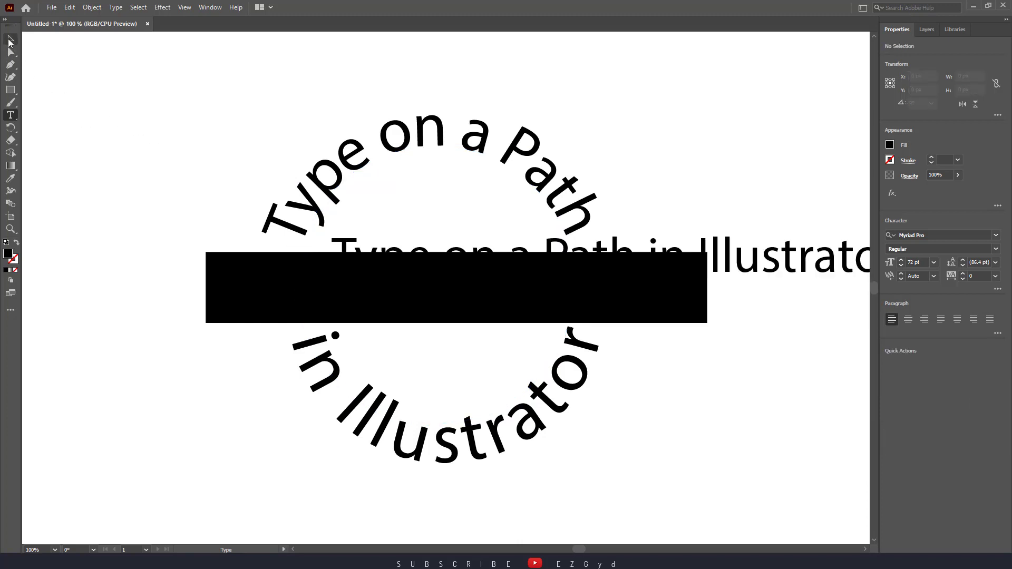
Move the straight title onto the black bar and shrink it to 54 pt.
{"action": "left_click", "coordinate": [9, 42]}
{"action": "left_click", "coordinate": [754, 250]}
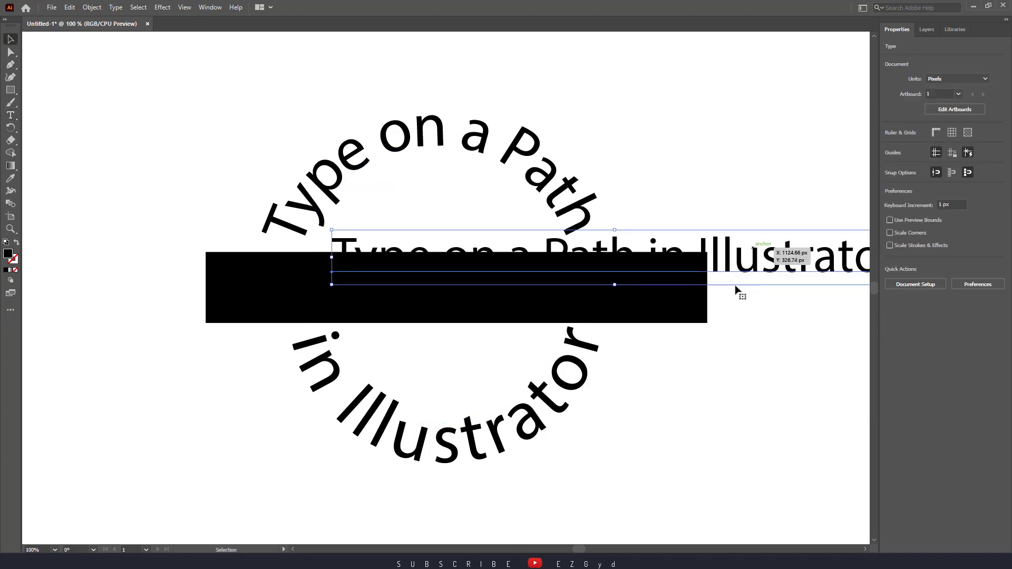
{"action": "left_click_drag", "start_coordinate": [736, 289], "coordinate": [598, 329]}
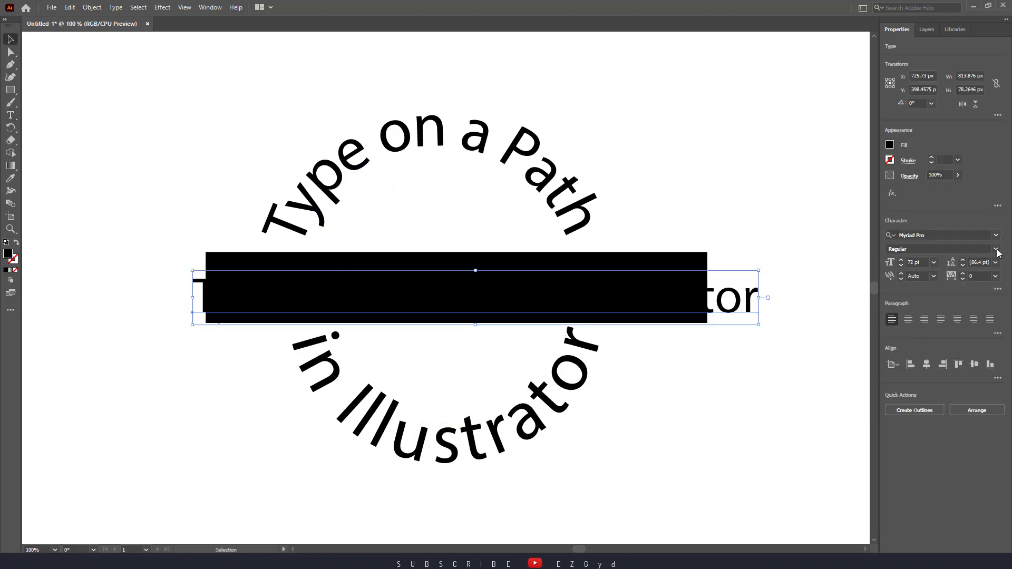
{"action": "left_click", "coordinate": [901, 265]}
{"action": "left_click", "coordinate": [902, 266]}
{"action": "left_click", "coordinate": [902, 265]}
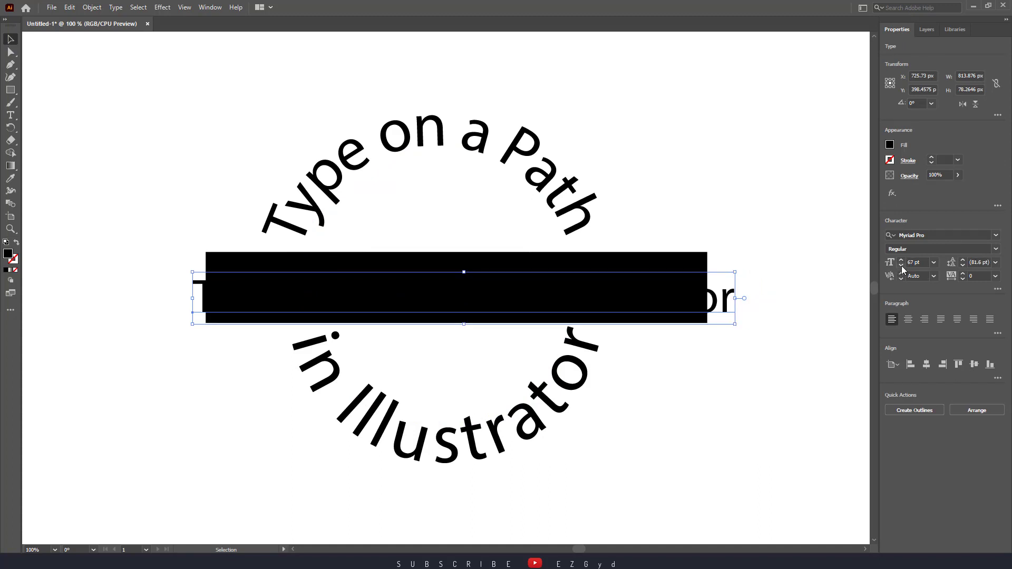
{"action": "left_click", "coordinate": [902, 266]}
{"action": "left_click", "coordinate": [902, 266]}
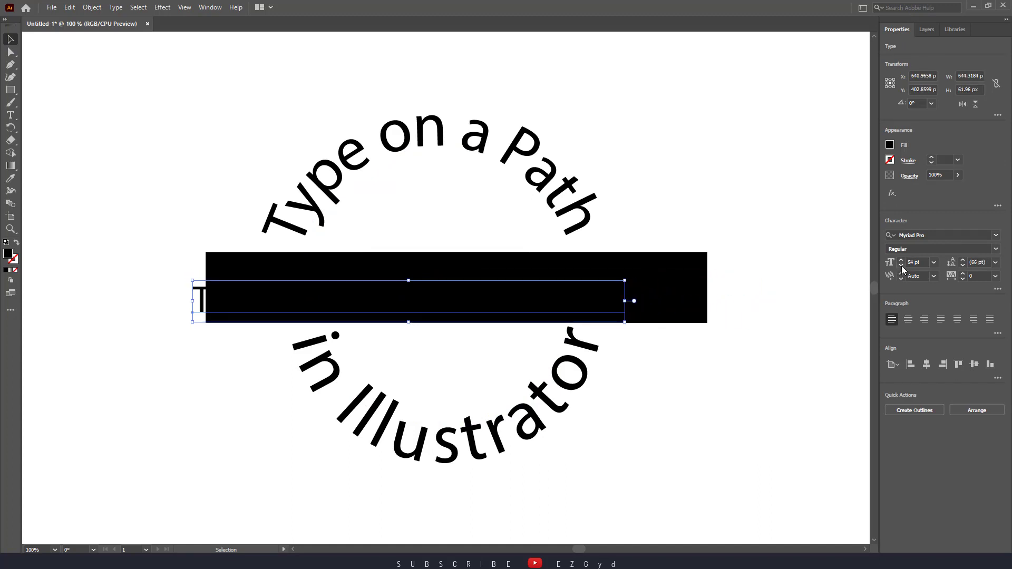
Fill the title white and centre it inside the banner.
{"action": "left_click", "coordinate": [890, 145]}
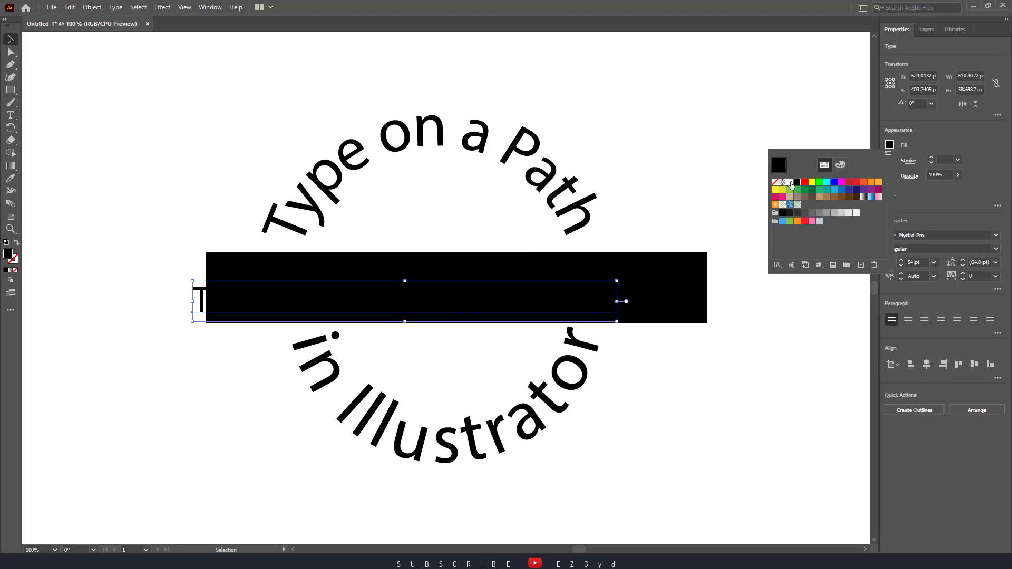
{"action": "left_click", "coordinate": [790, 182]}
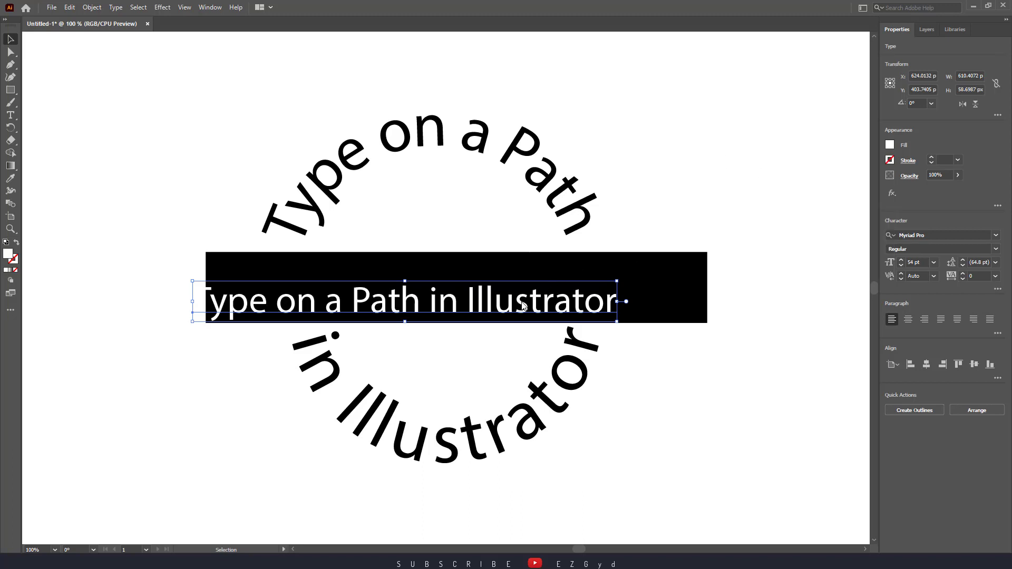
{"action": "left_click_drag", "start_coordinate": [532, 307], "coordinate": [574, 292]}
{"action": "left_click", "coordinate": [781, 412]}
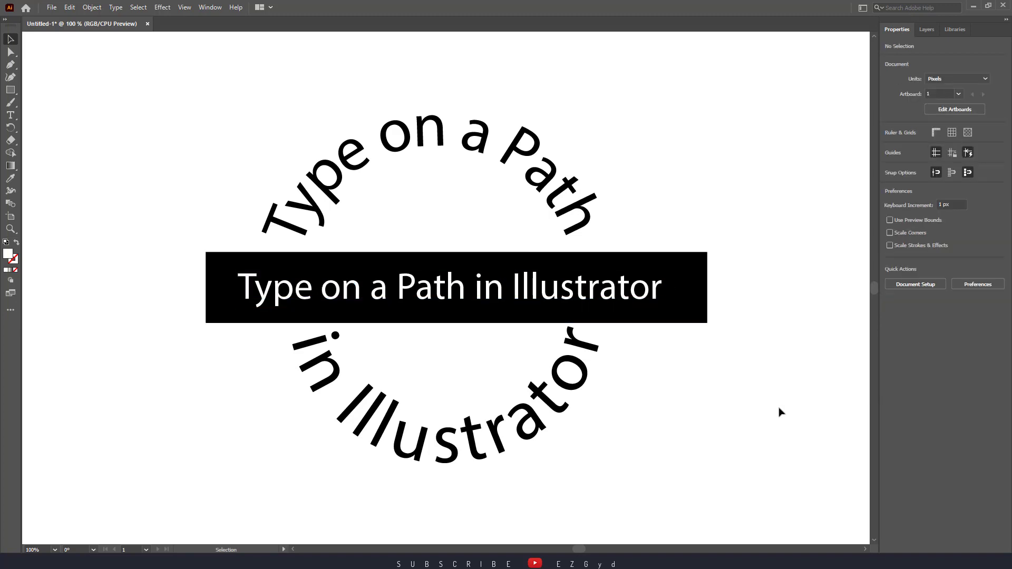
Fill both curved text arcs, 'Type on a Path' and 'in Illustrator', with orange.
{"action": "left_click", "coordinate": [643, 296]}
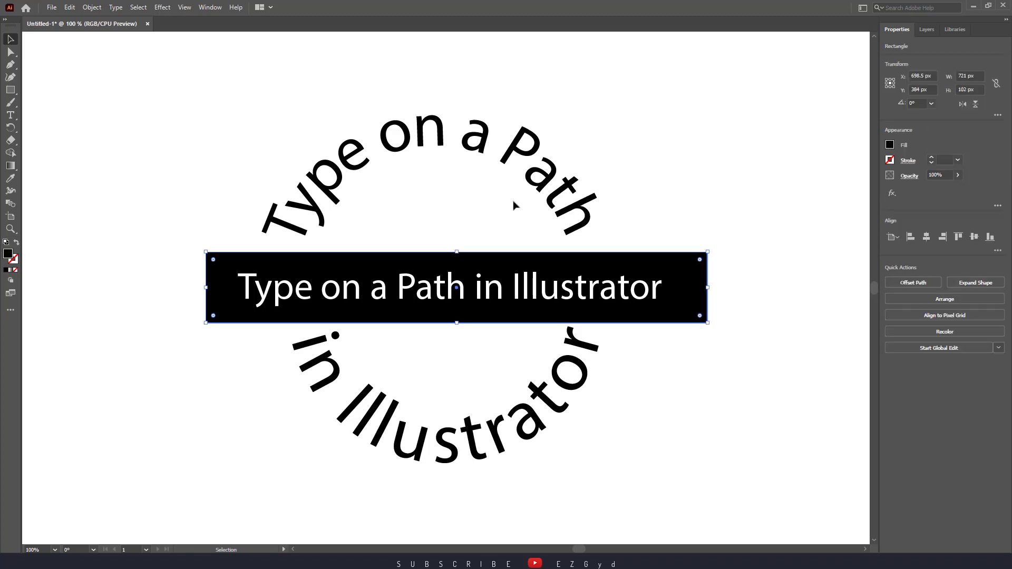
{"action": "left_click", "coordinate": [587, 208]}
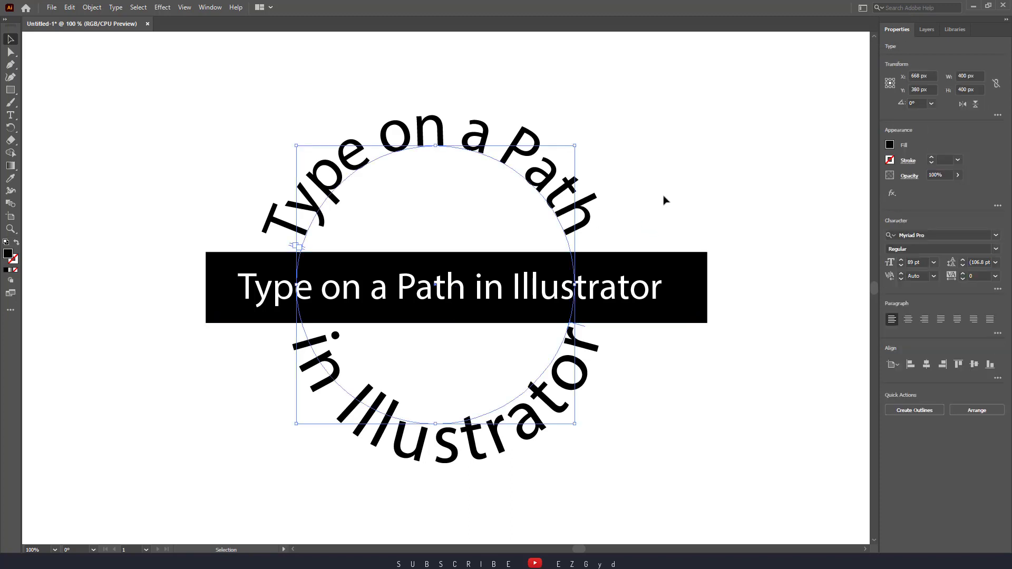
{"action": "left_click", "coordinate": [890, 145]}
{"action": "left_click", "coordinate": [863, 183]}
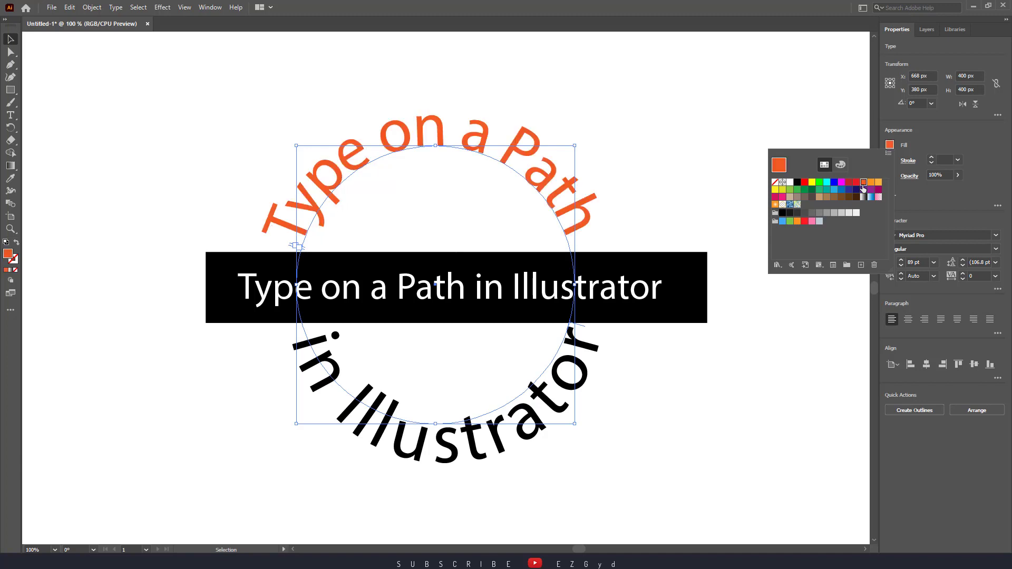
{"action": "left_click", "coordinate": [583, 385]}
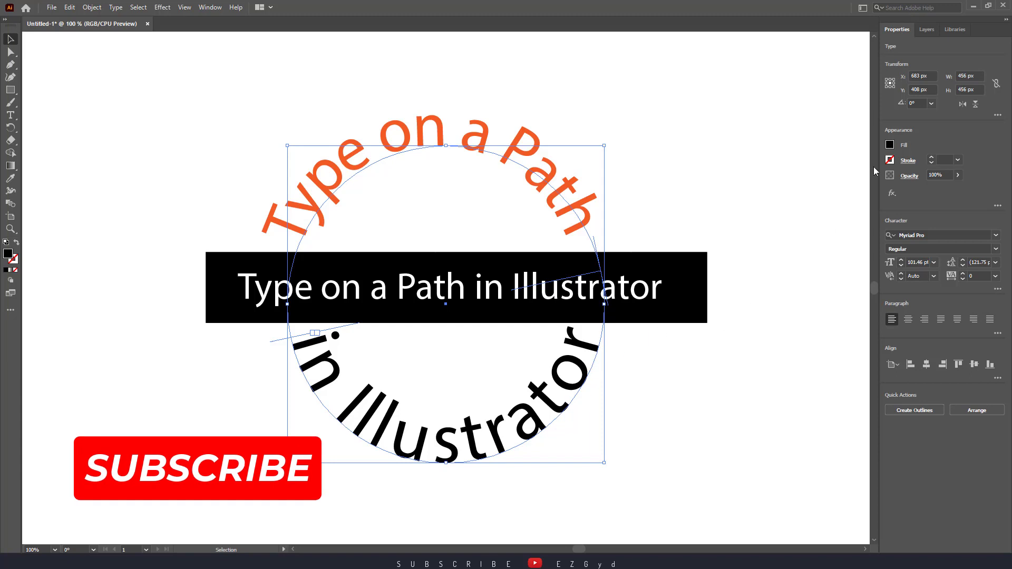
{"action": "left_click", "coordinate": [891, 145]}
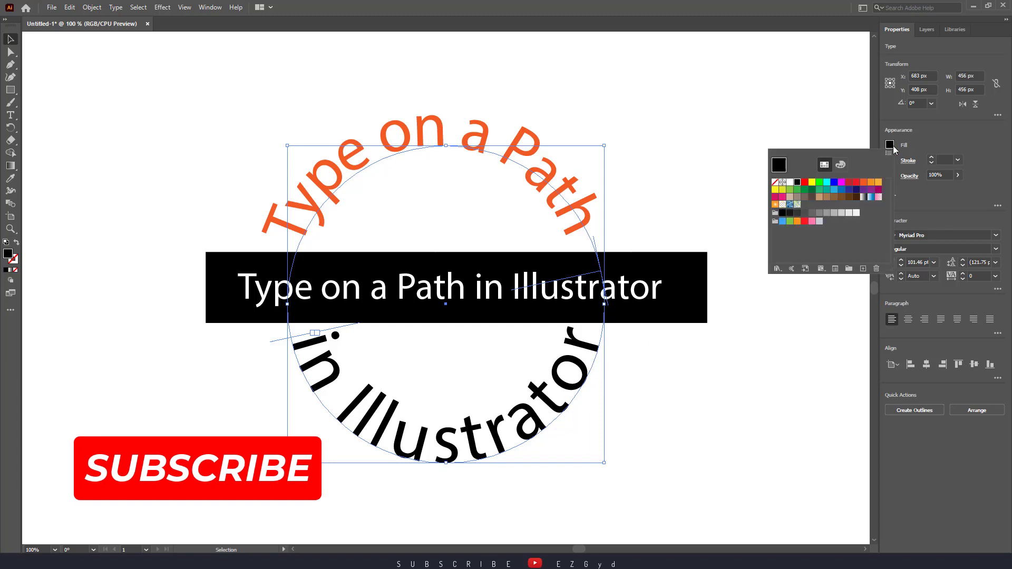
{"action": "left_click", "coordinate": [864, 183]}
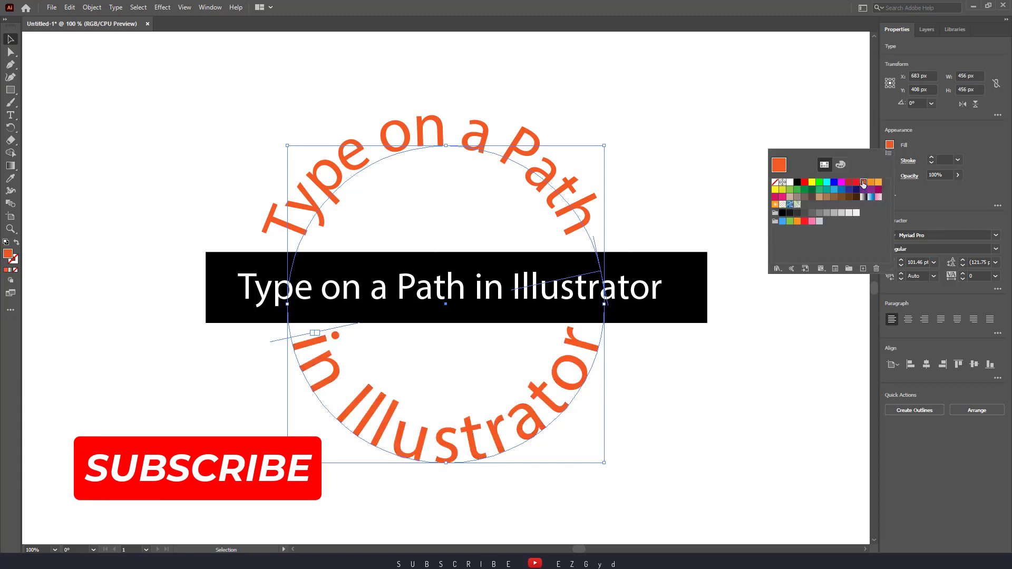
Fill the banner rectangle with the same orange and deselect everything.
{"action": "left_click", "coordinate": [684, 276]}
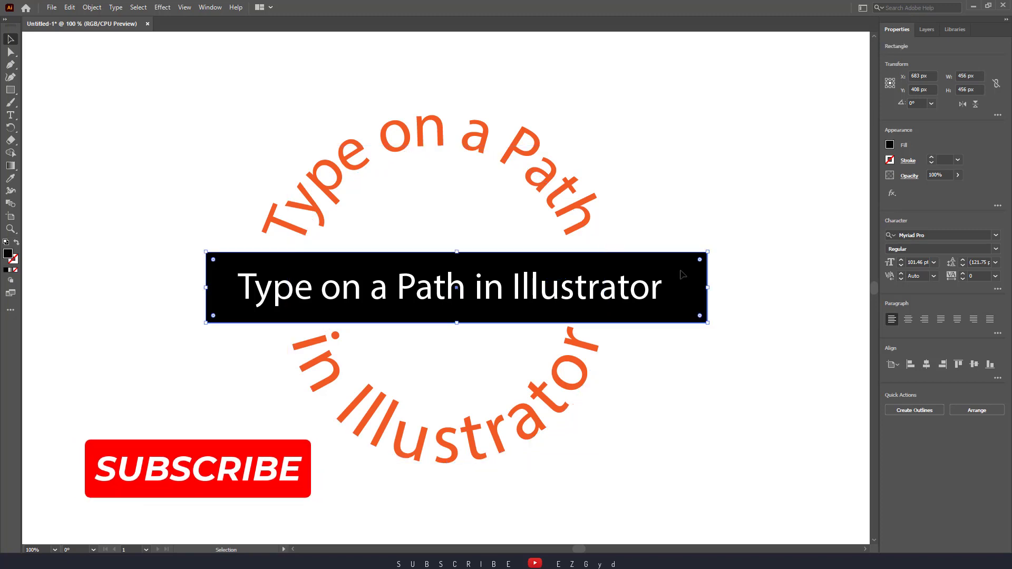
{"action": "left_click", "coordinate": [890, 145]}
{"action": "left_click", "coordinate": [865, 183]}
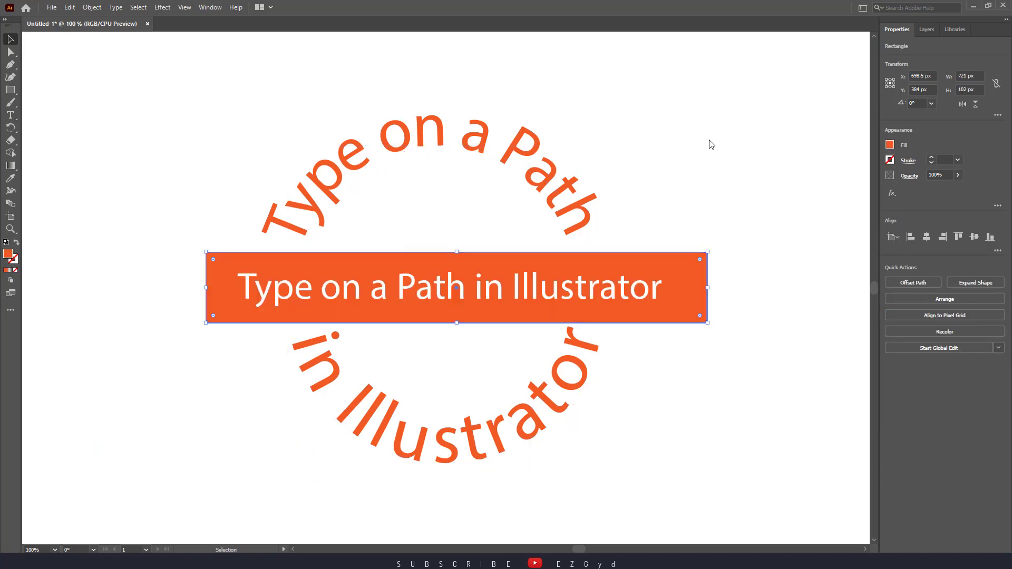
{"action": "left_click", "coordinate": [802, 167]}
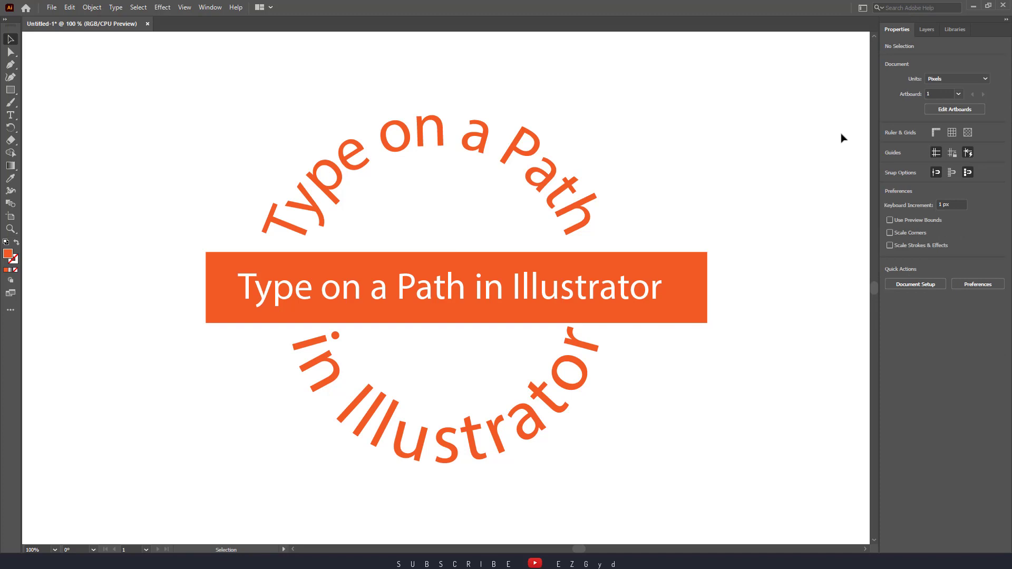